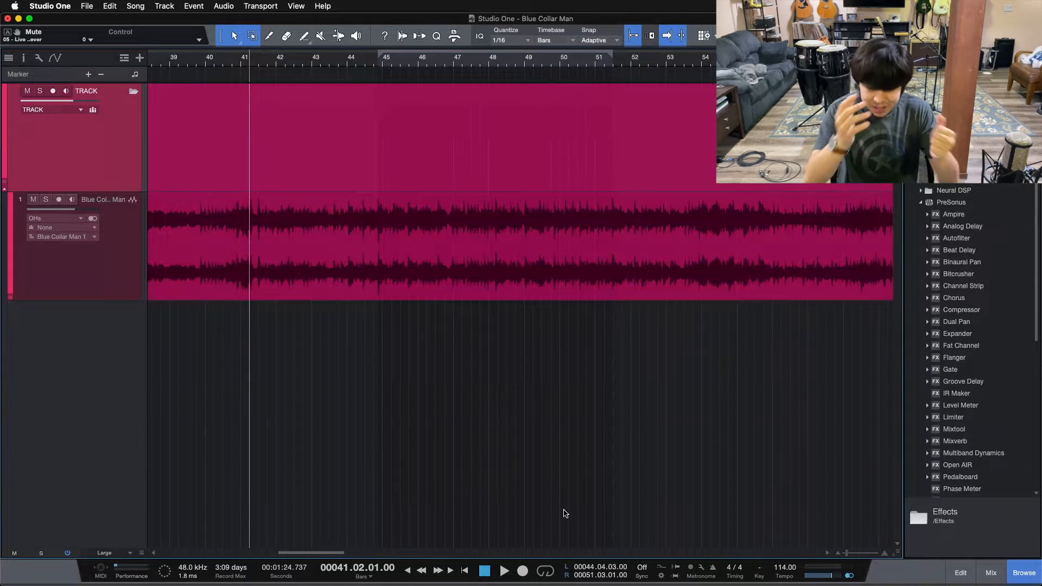
pyautogui.press('F3')
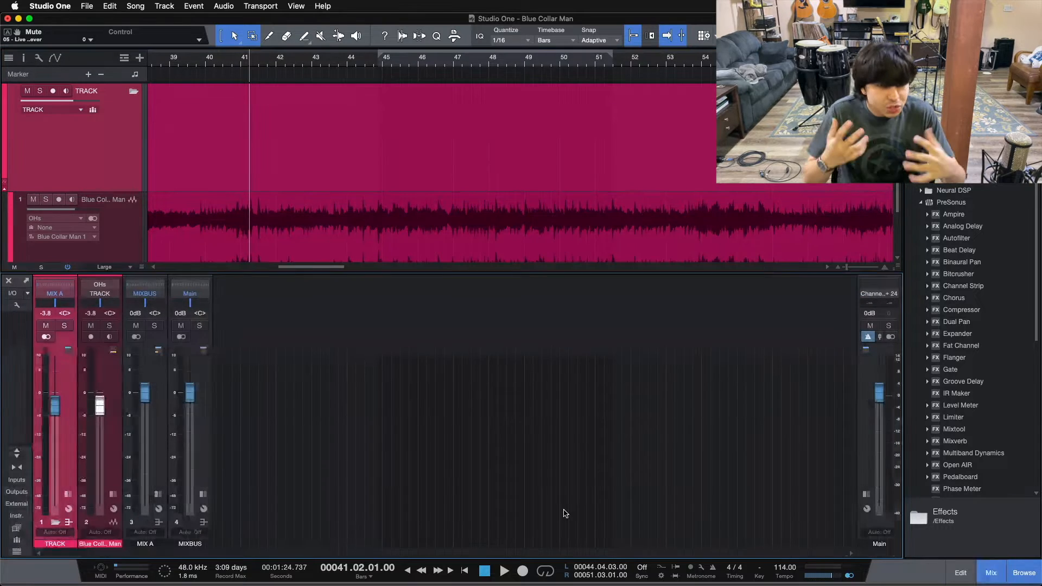
pyautogui.click(67, 493)
pyautogui.click(66, 493)
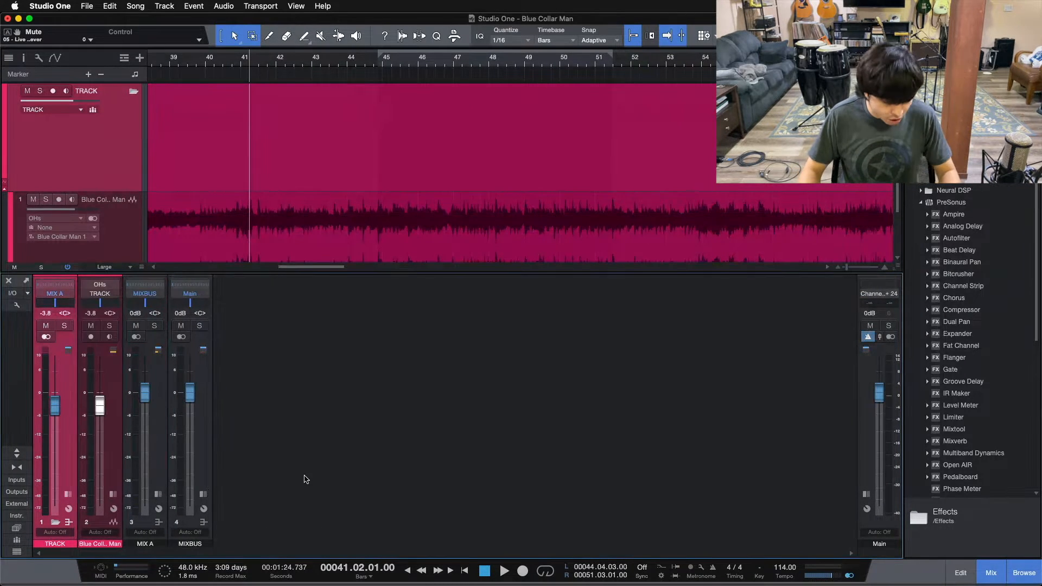
pyautogui.press('F3')
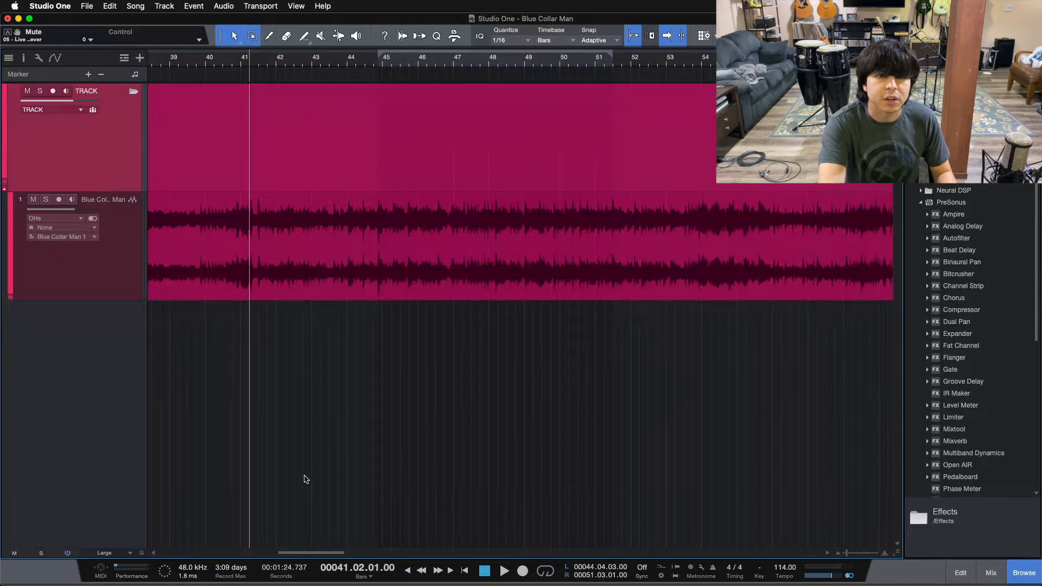
# Step: Play the song with looping on from 41.02.01.00 to 51.03.01.00 and show the mix console
pyautogui.press('space')
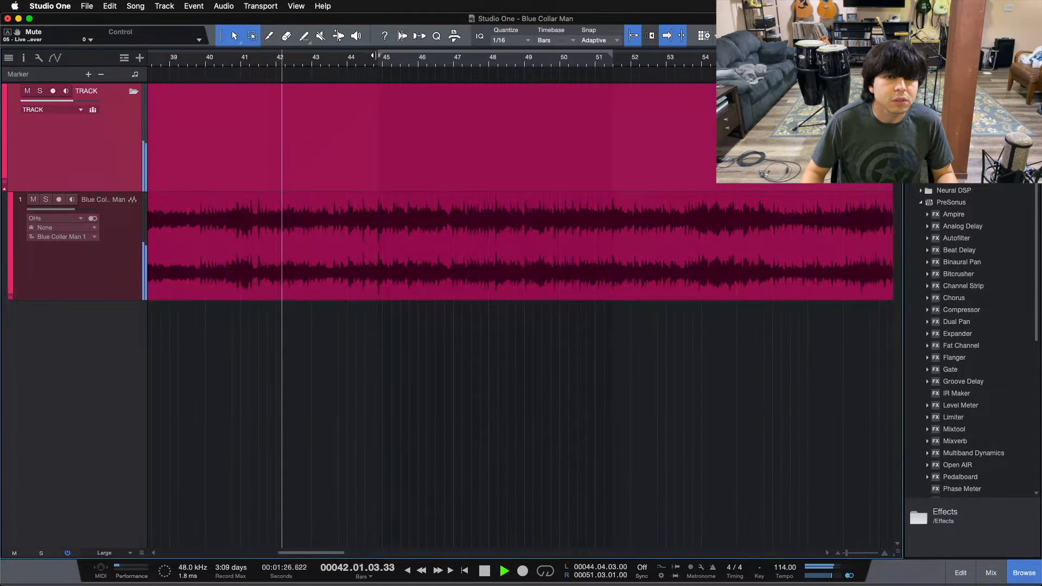
pyautogui.moveTo(377, 56); pyautogui.dragTo(249, 83)
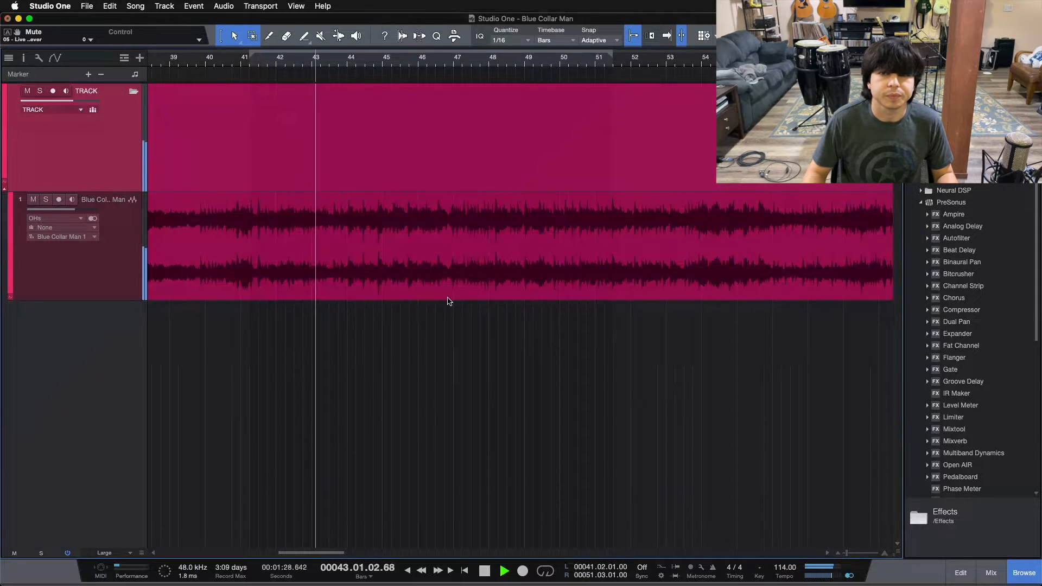
pyautogui.moveTo(417, 62); pyautogui.dragTo(482, 62)
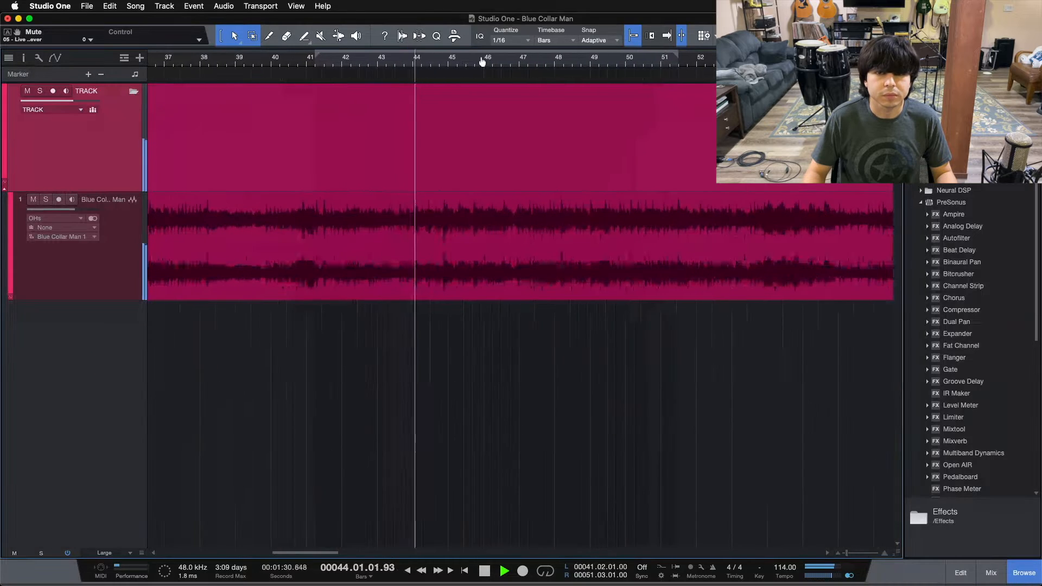
pyautogui.press('F3')
pyautogui.press('KP_Divide')
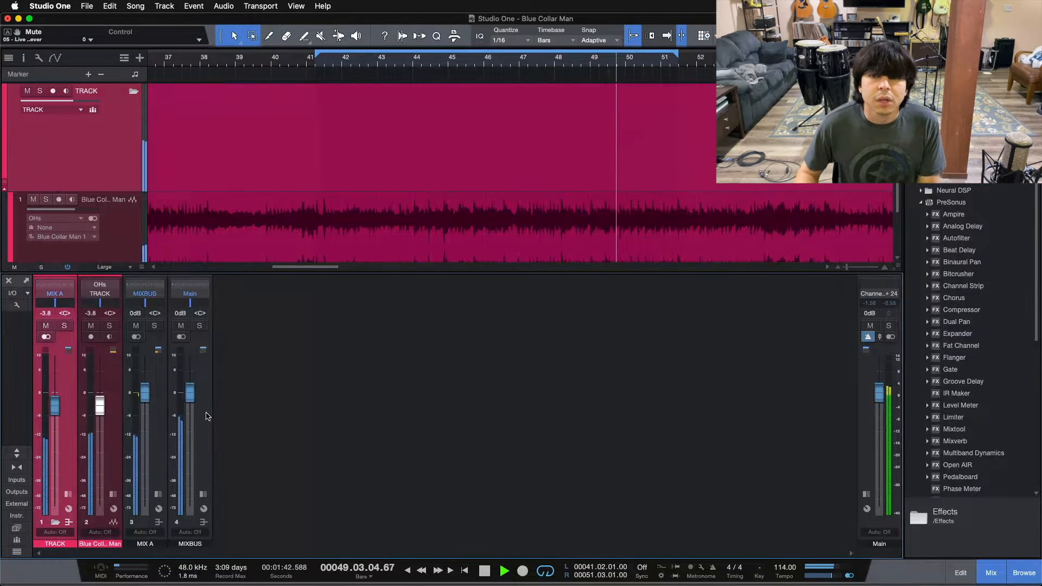
# Step: Expand the effect racks of the TRACK and MIX A channels and compare playback with their inserts and the Mix FX off and on
pyautogui.click(68, 494)
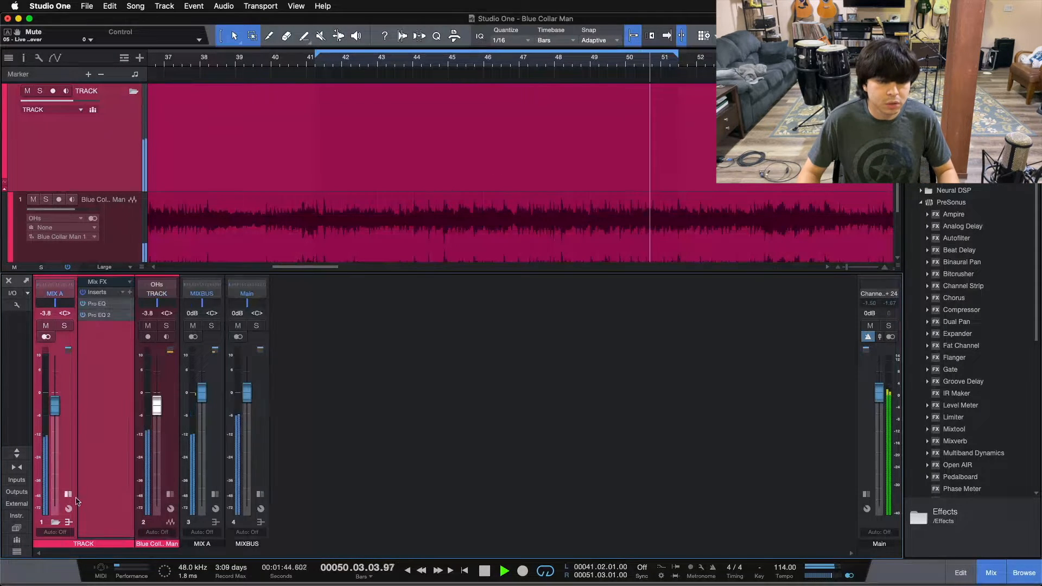
pyautogui.click(216, 494)
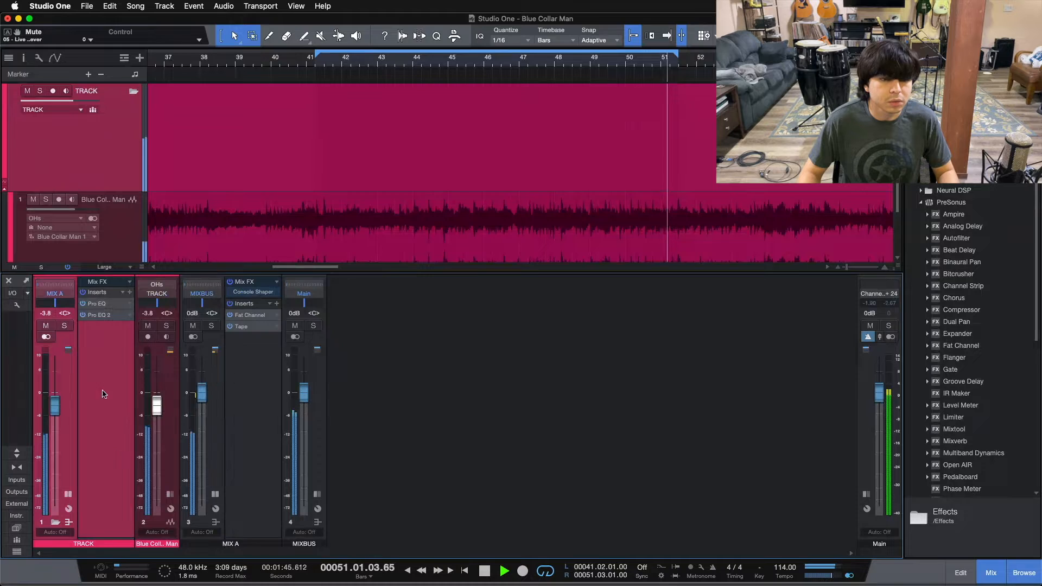
pyautogui.click(83, 293)
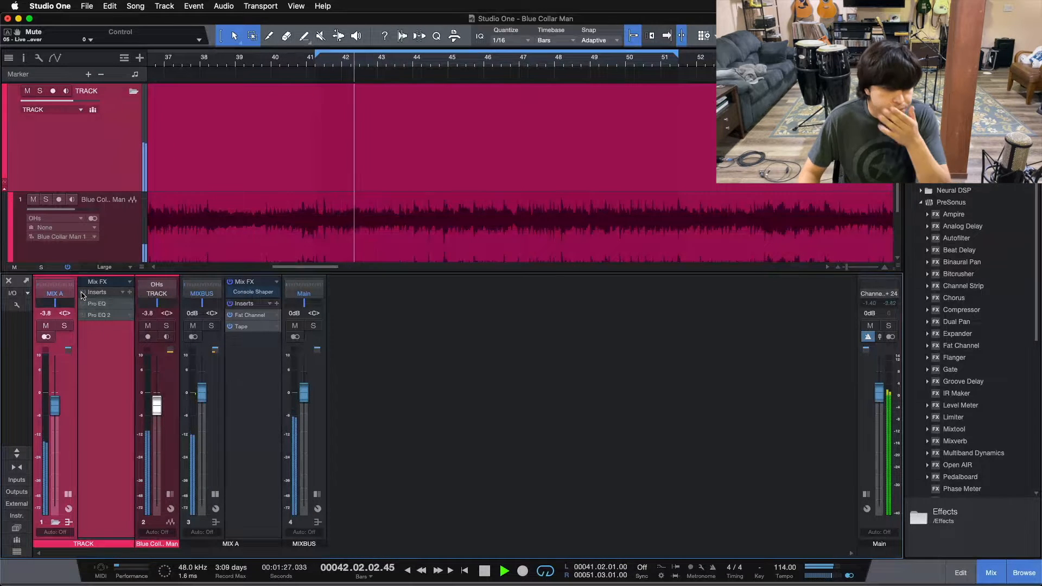
pyautogui.click(230, 303)
pyautogui.click(230, 283)
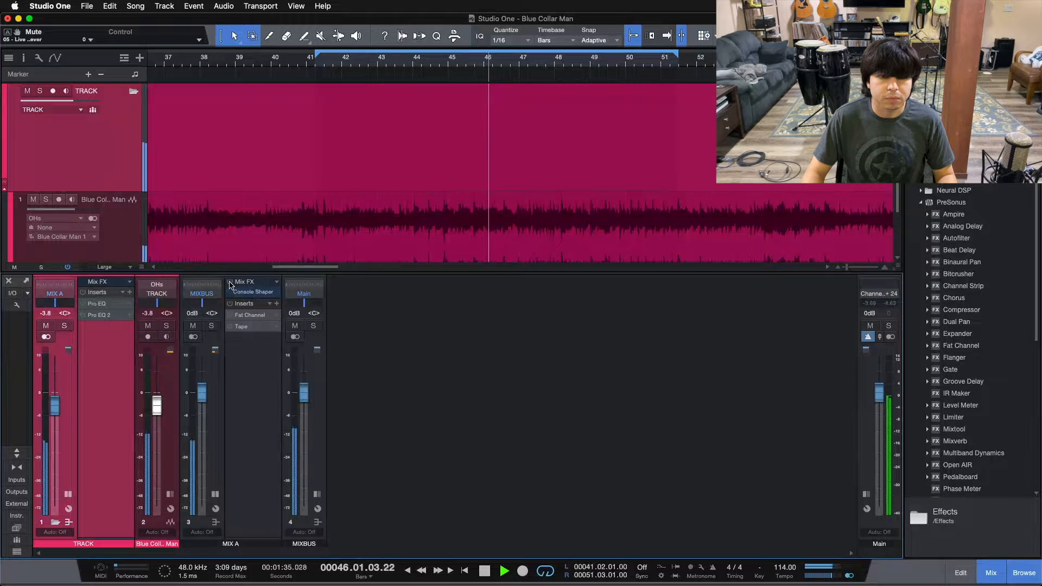
pyautogui.click(229, 282)
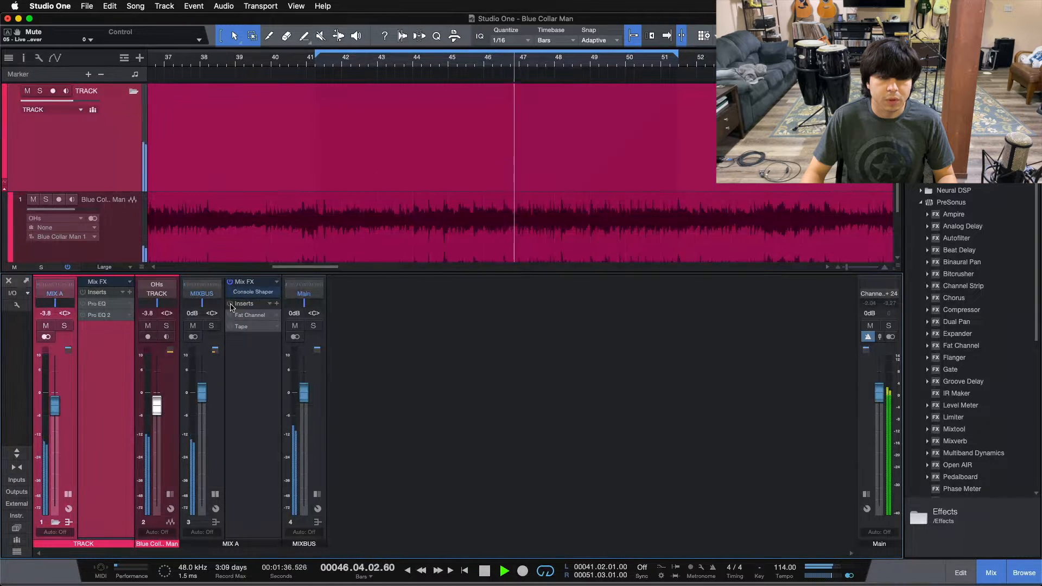
pyautogui.click(83, 292)
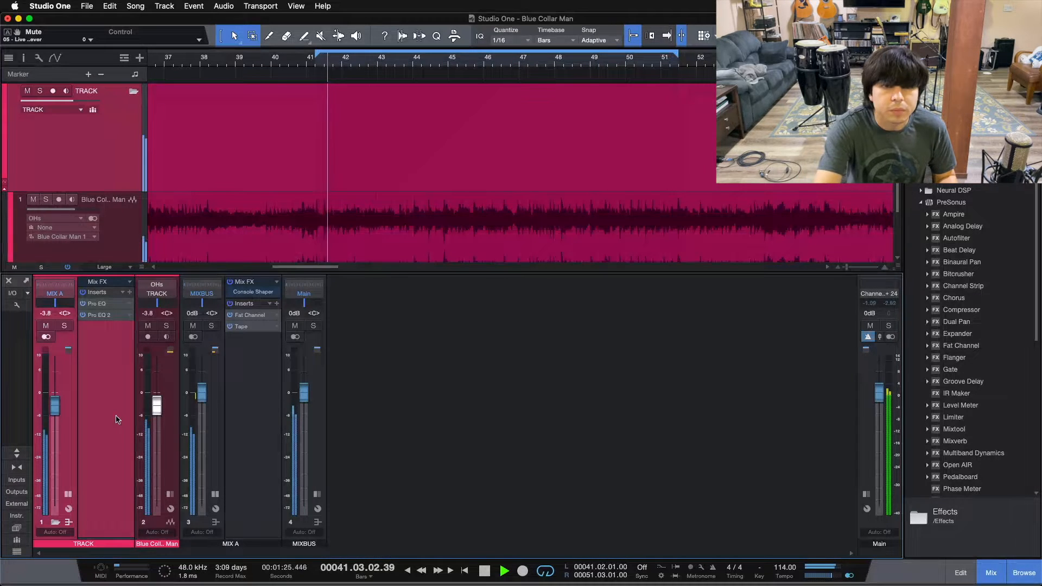
pyautogui.press('space')
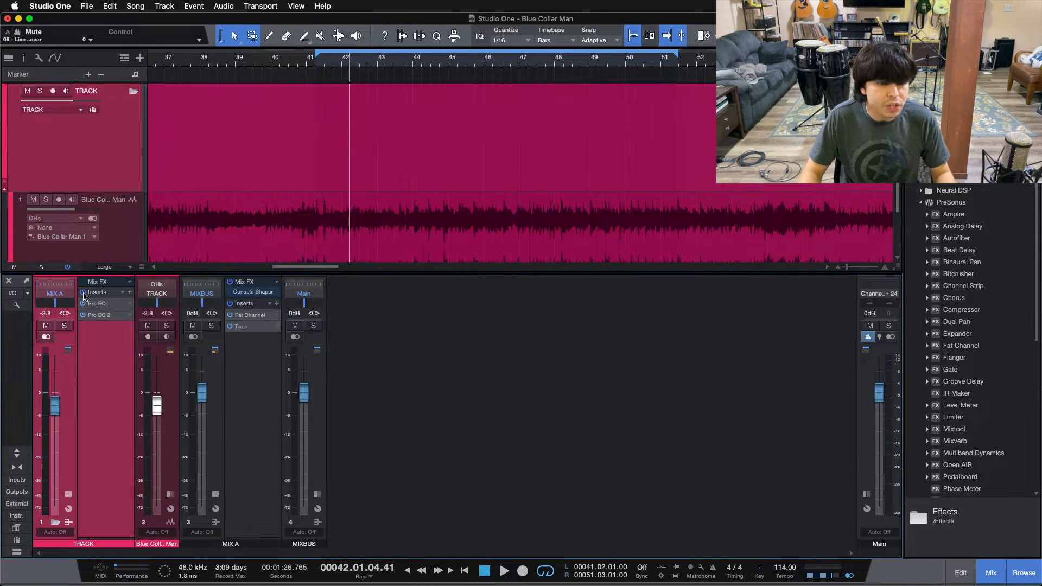
# Step: Deactivate the inserts on the TRACK and MIX A channels and open the Console Shaper in MIX A's Mix FX
pyautogui.click(229, 304)
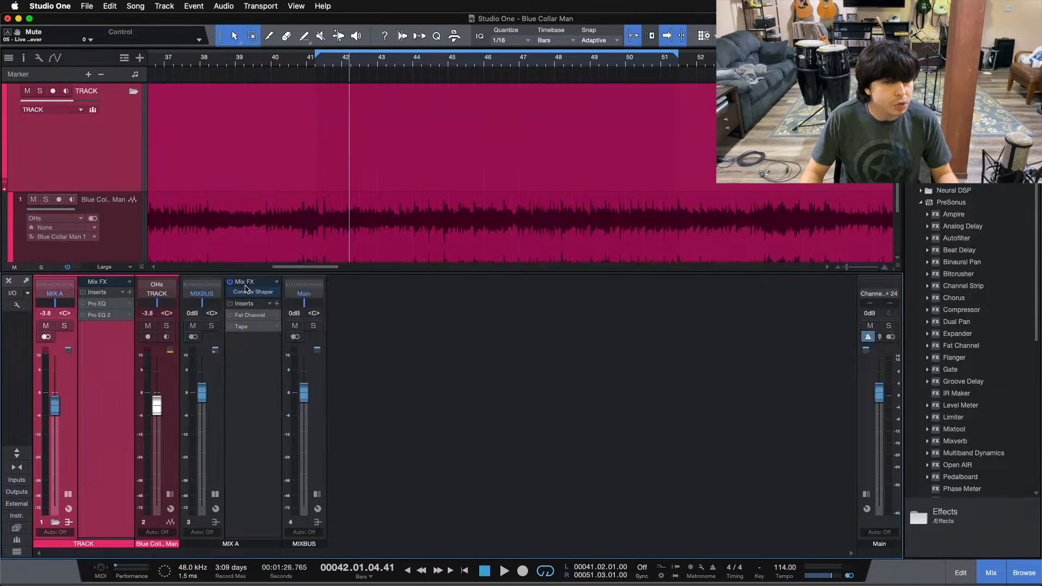
pyautogui.click(247, 293)
pyautogui.moveTo(582, 289); pyautogui.dragTo(512, 319)
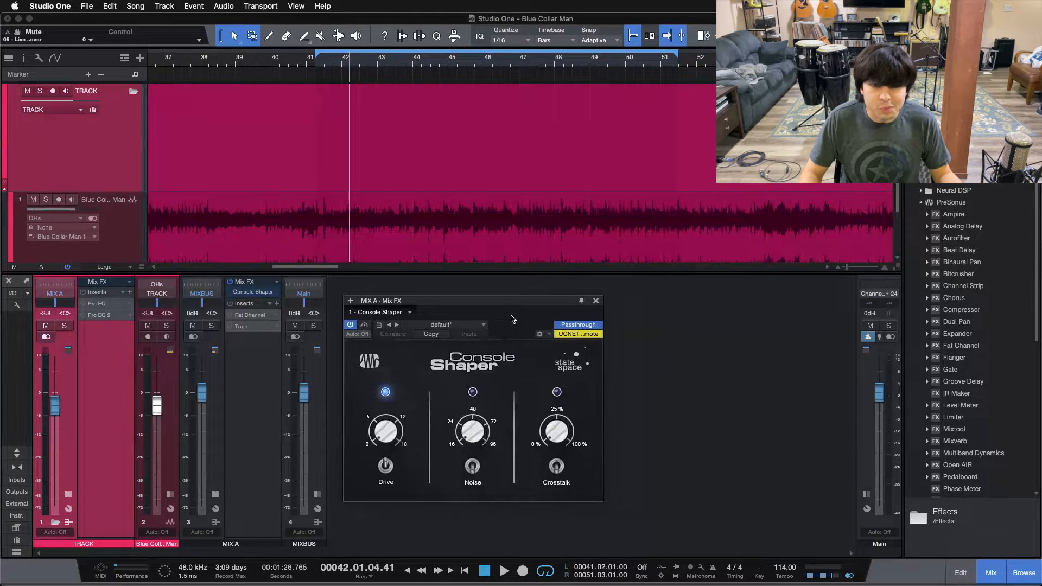
pyautogui.press('space')
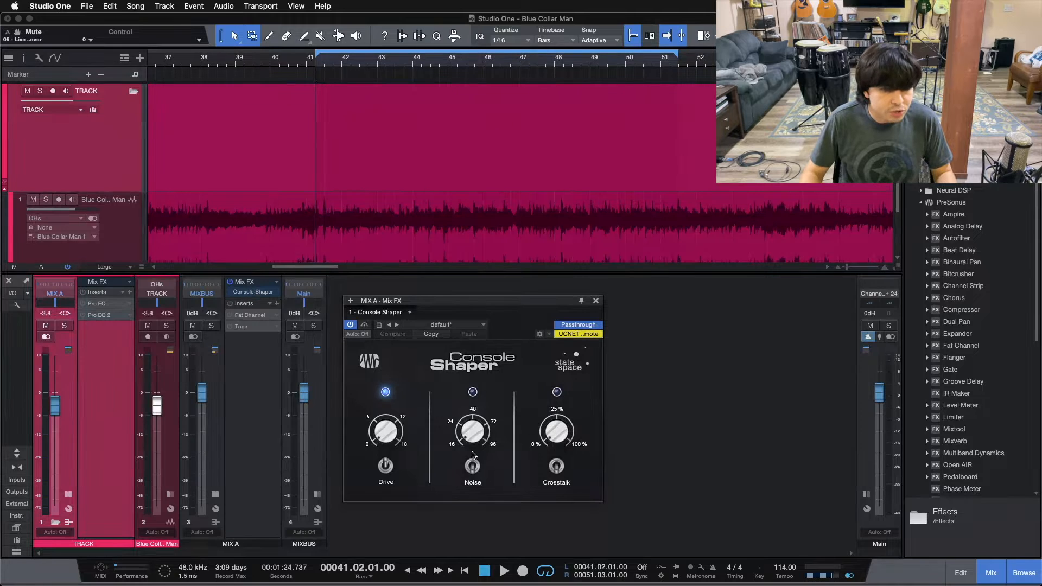
pyautogui.moveTo(509, 312); pyautogui.dragTo(621, 342)
# Step: Compare the looped playback with the Console Shaper bypassed and active, leaving it active
pyautogui.click(476, 355)
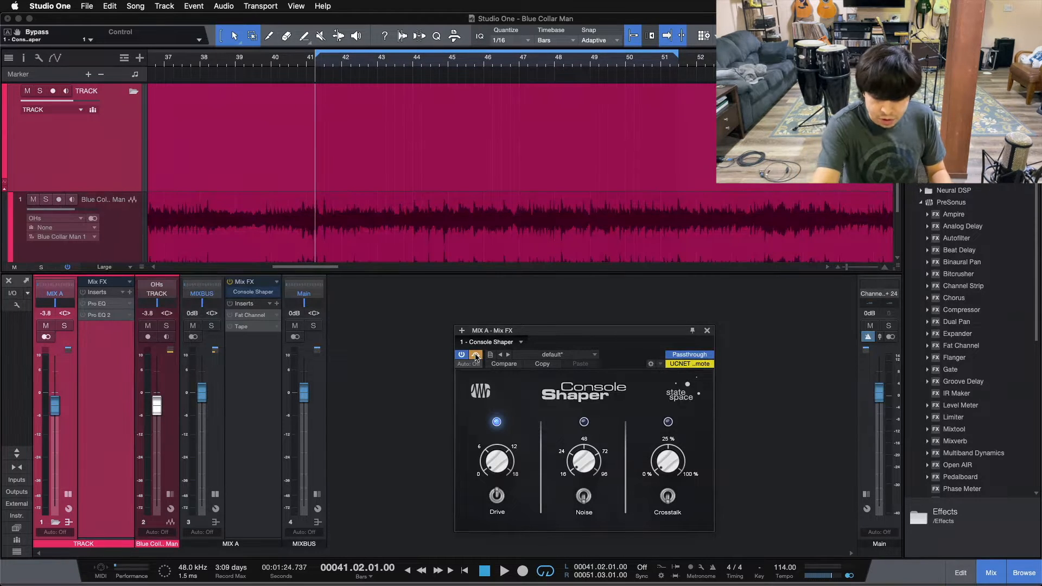
pyautogui.press('space')
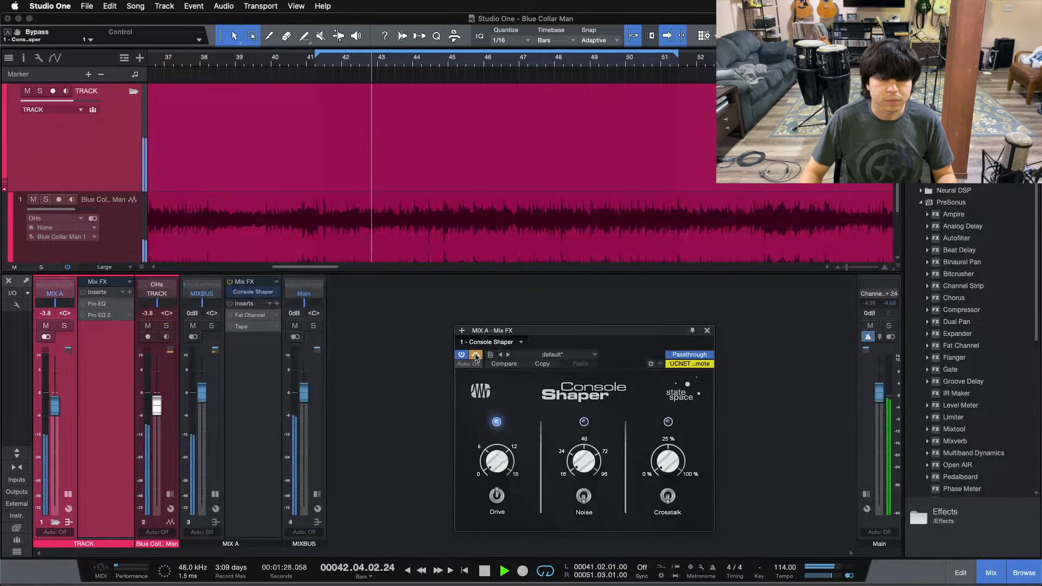
pyautogui.click(476, 355)
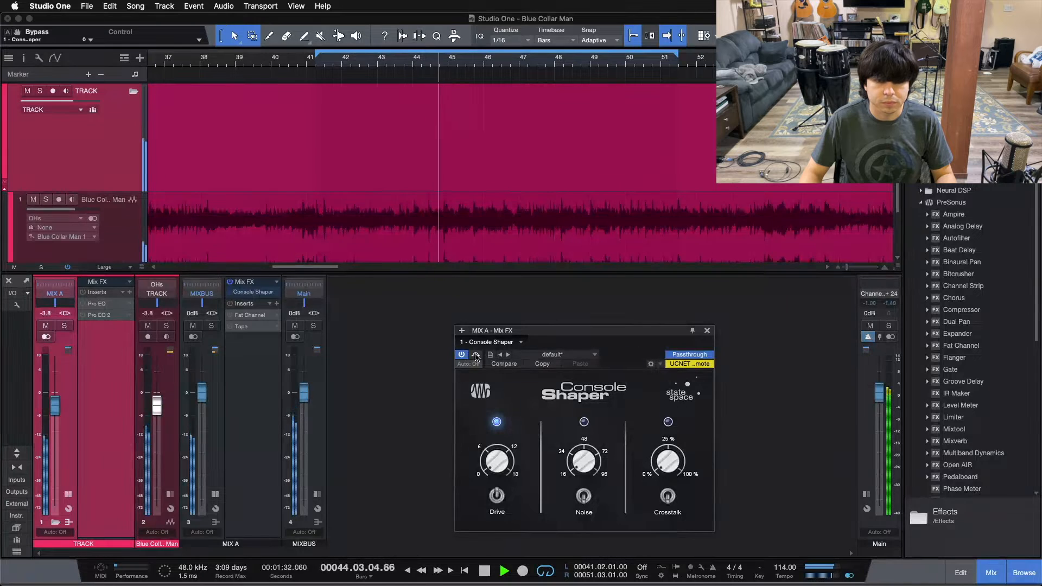
pyautogui.click(476, 355)
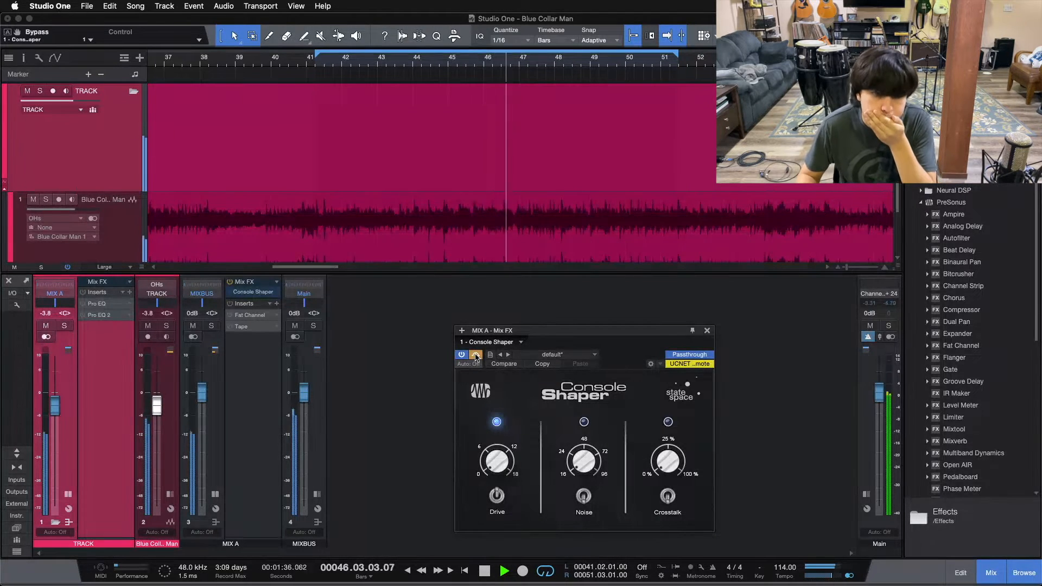
pyautogui.click(476, 355)
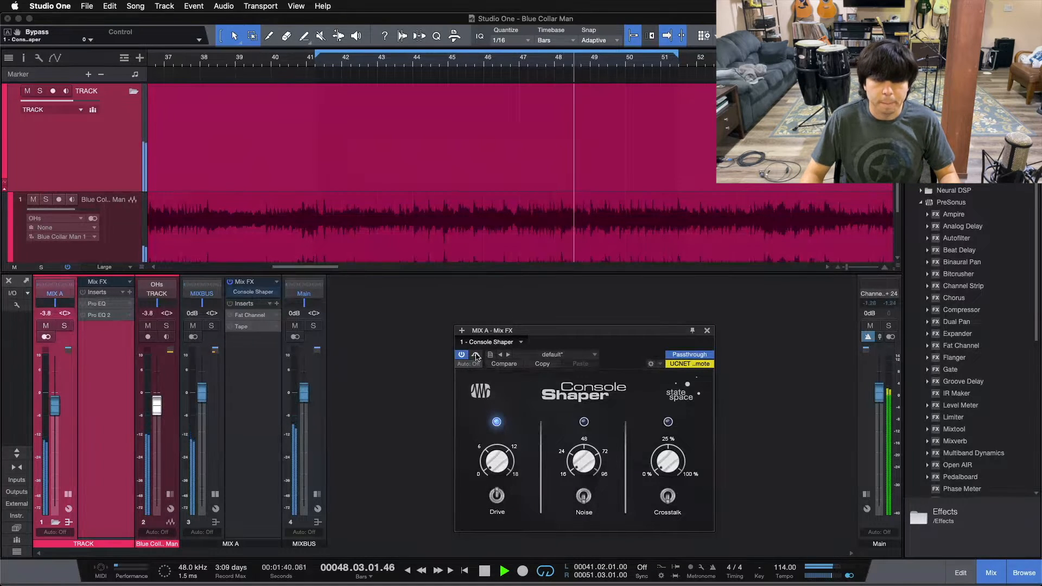
pyautogui.click(476, 355)
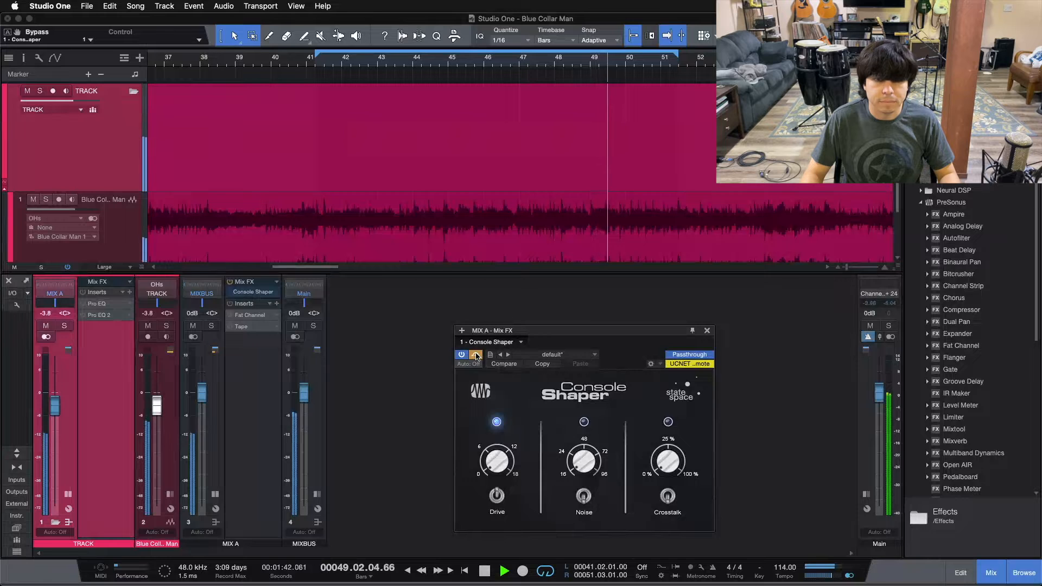
pyautogui.click(476, 355)
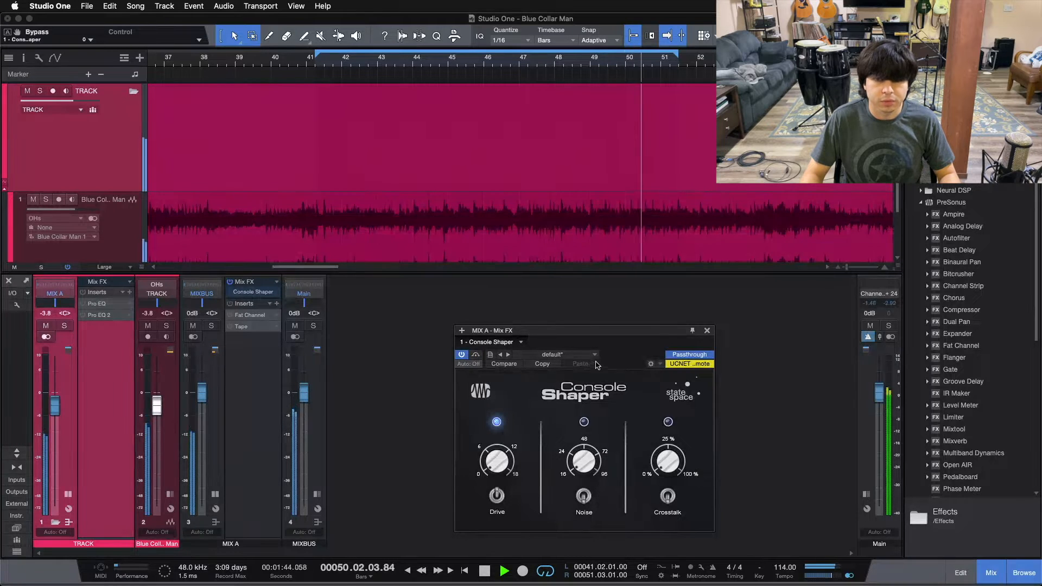
pyautogui.click(476, 355)
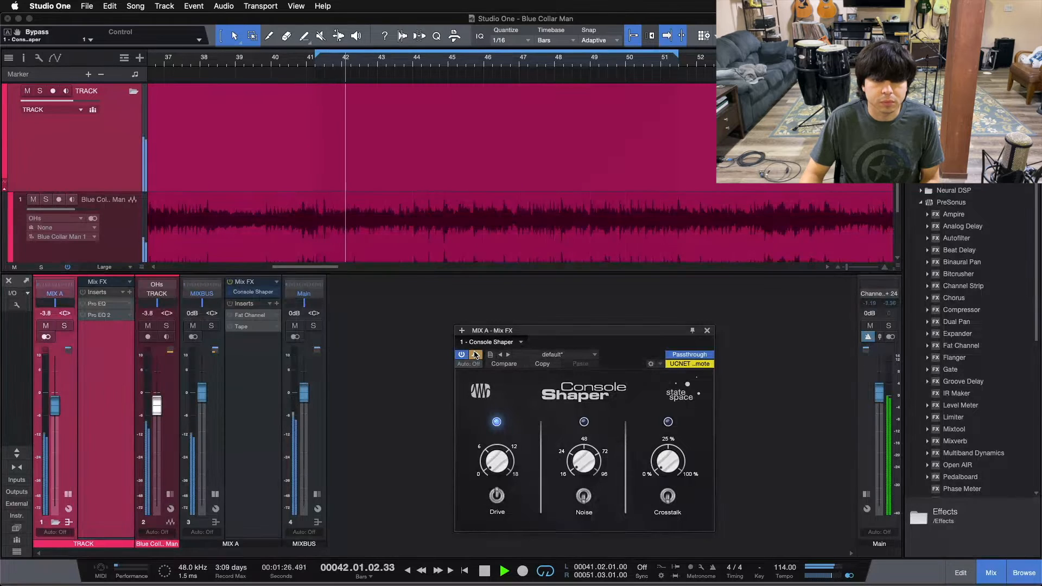
pyautogui.click(476, 355)
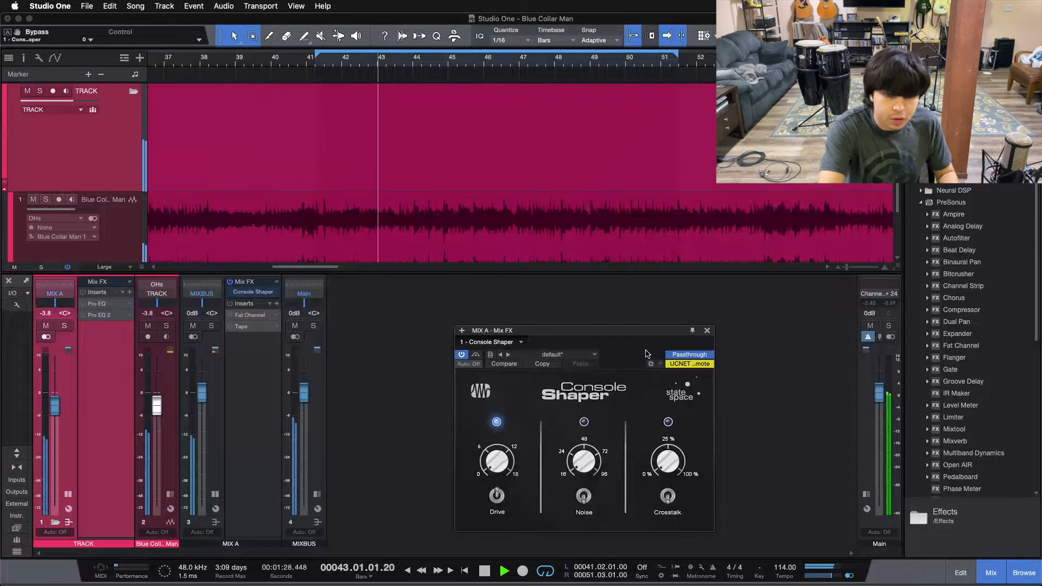
pyautogui.press('space')
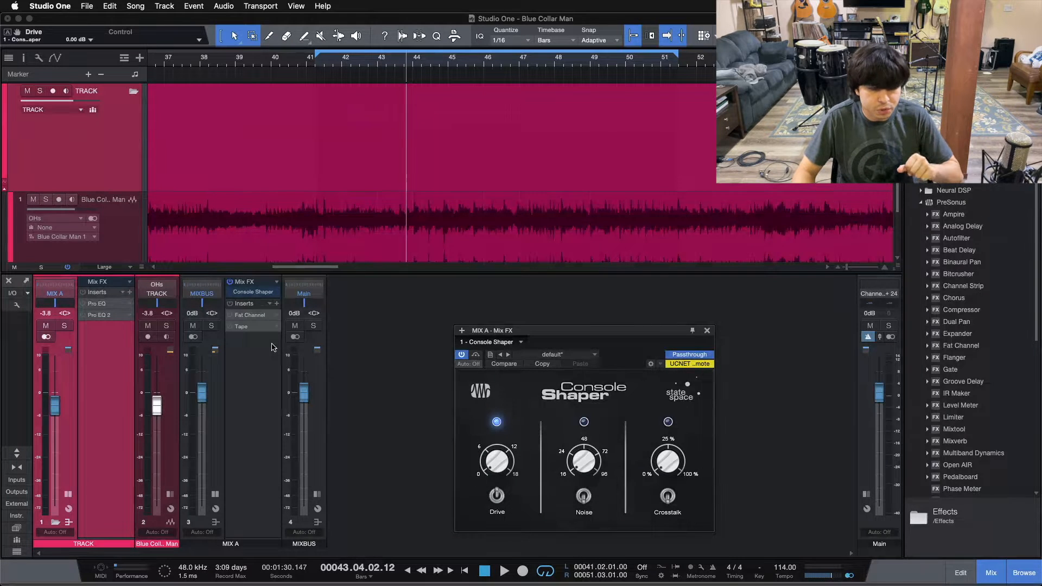
# Step: Open the Fat Channel insert on MIX A and return the playhead to the loop start
pyautogui.doubleClick(241, 316)
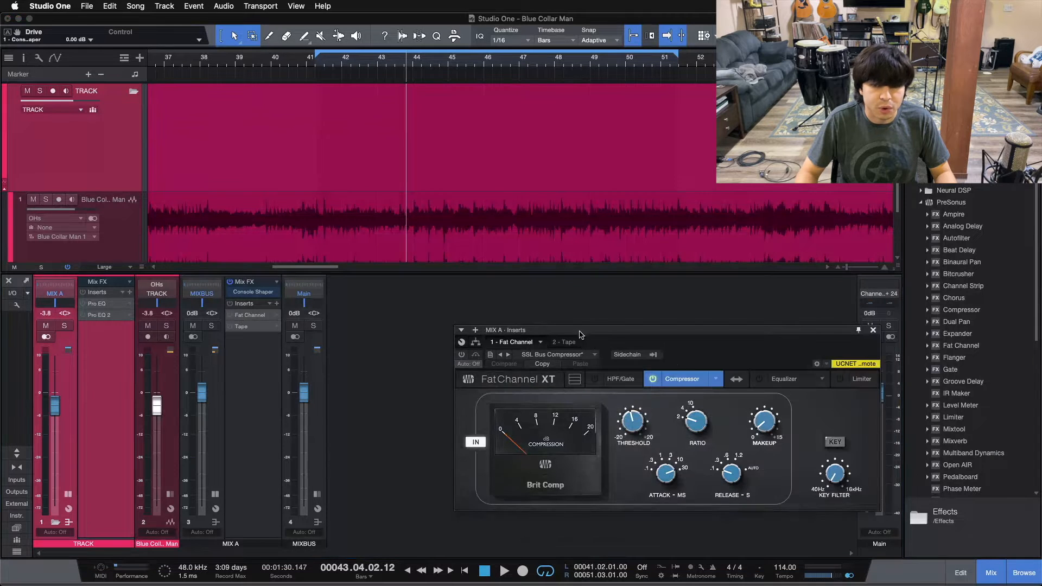
pyautogui.moveTo(733, 358); pyautogui.dragTo(612, 323)
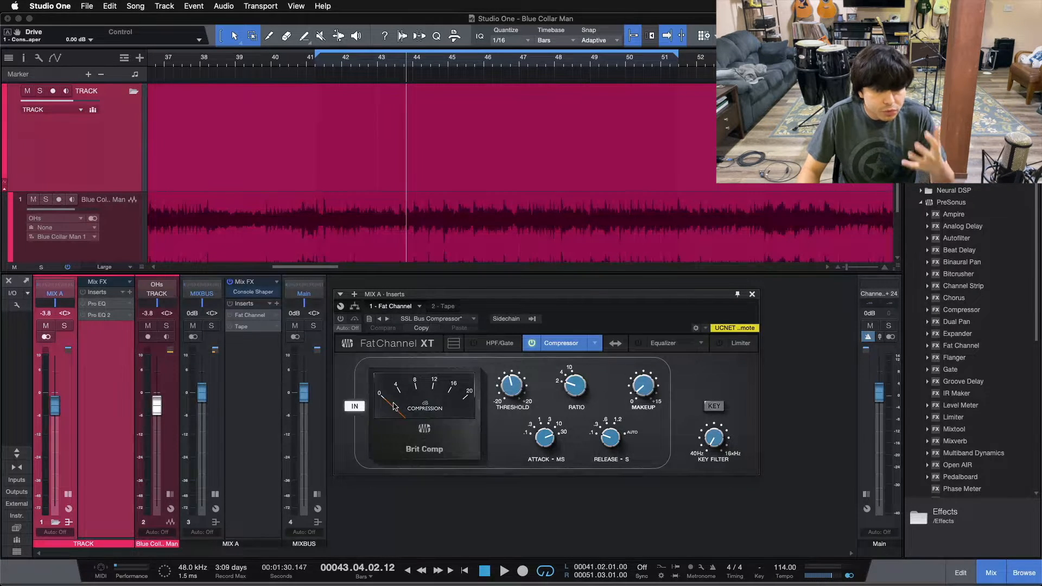
pyautogui.press('space')
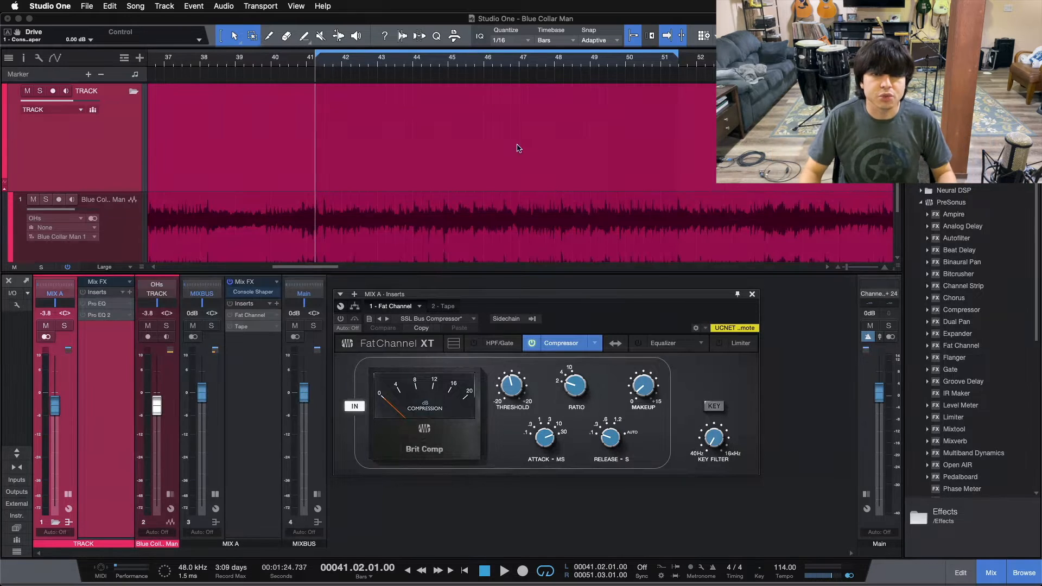
pyautogui.moveTo(487, 64); pyautogui.dragTo(509, 8)
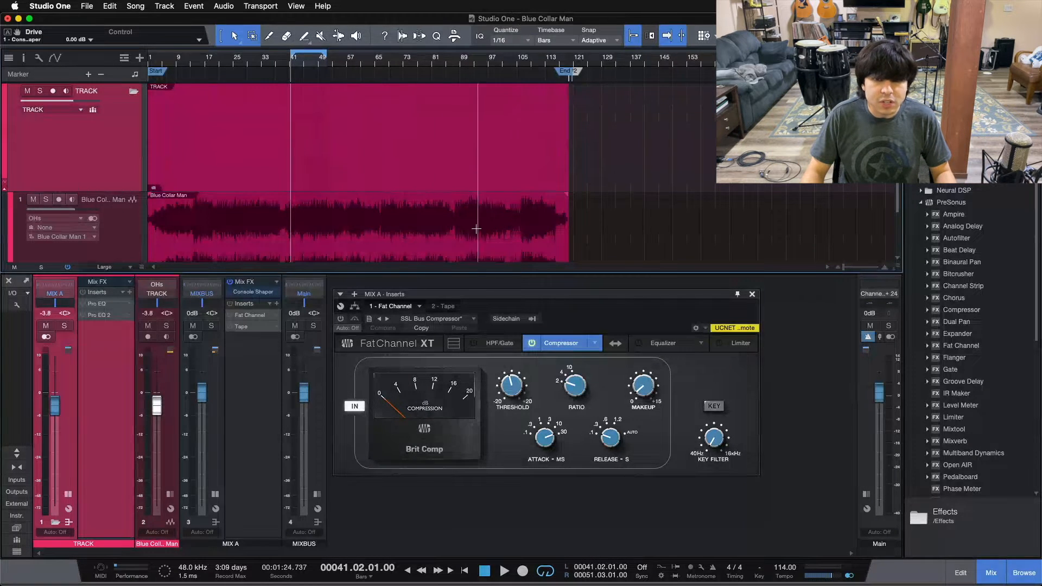
pyautogui.moveTo(308, 65); pyautogui.dragTo(485, 109)
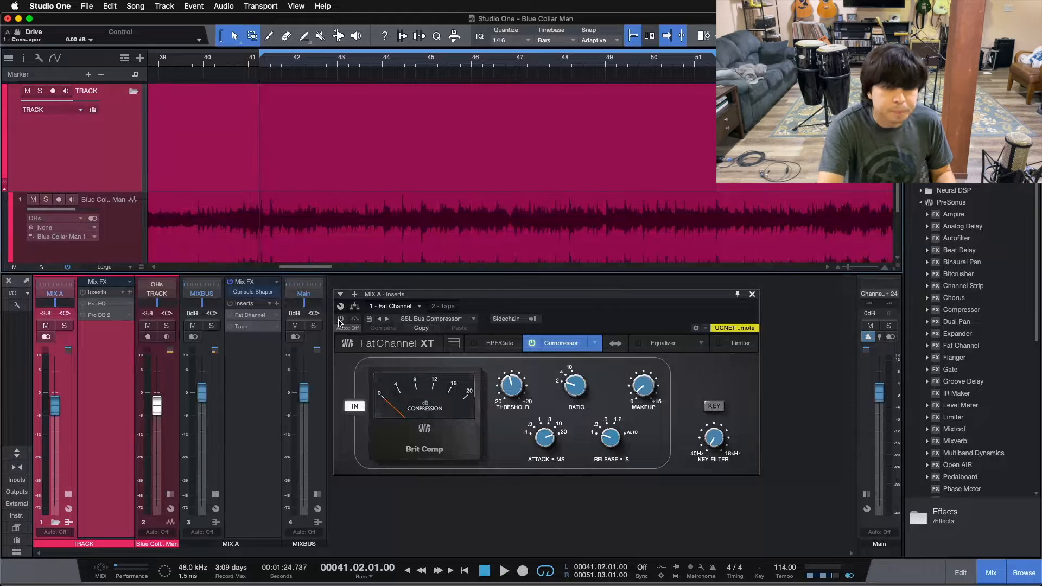
# Step: Compare the looped playback with the Fat Channel on MIX A deactivated and active, leaving it active
pyautogui.press('space')
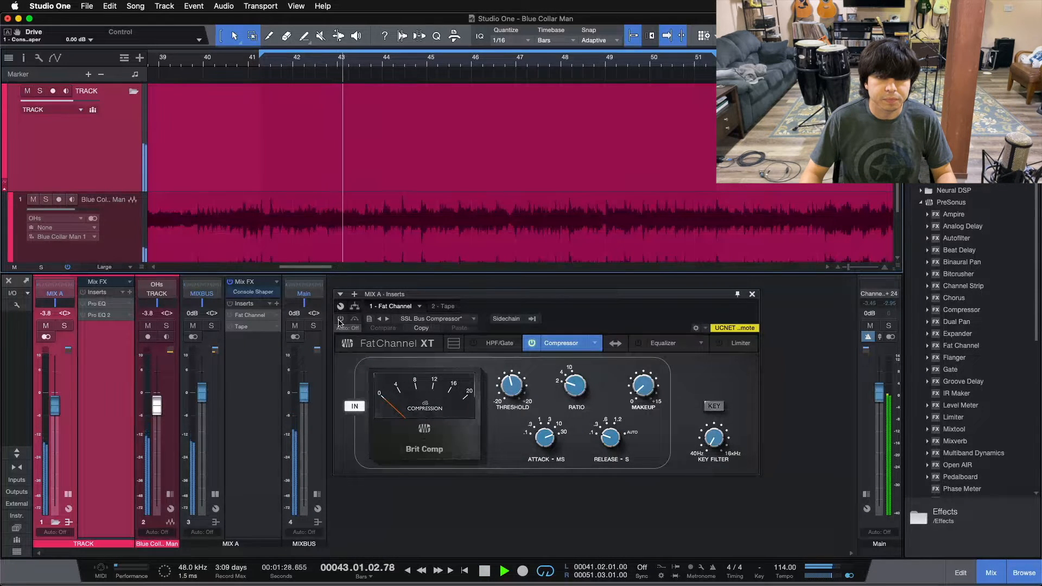
pyautogui.click(340, 319)
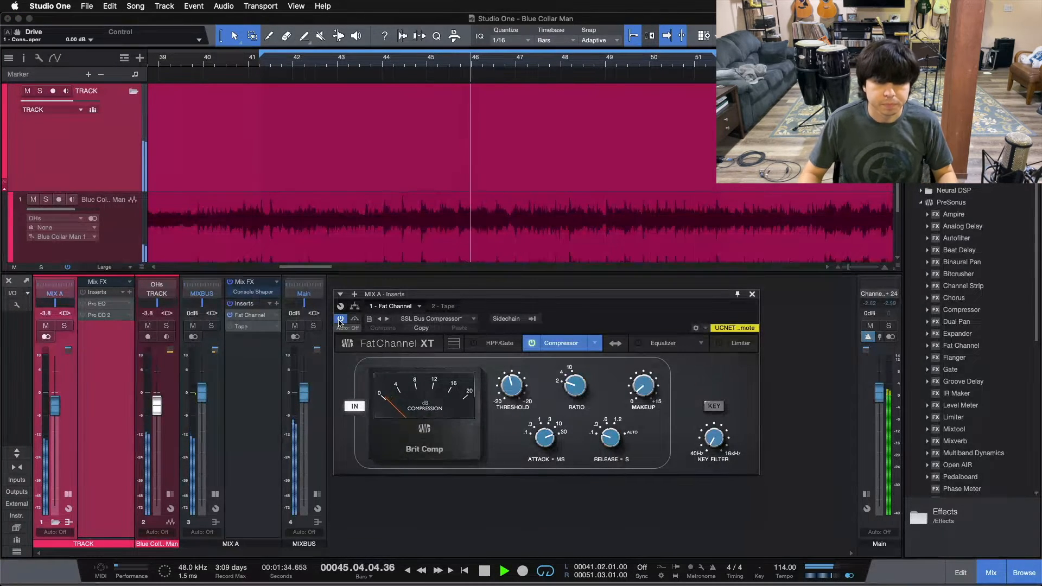
pyautogui.click(340, 319)
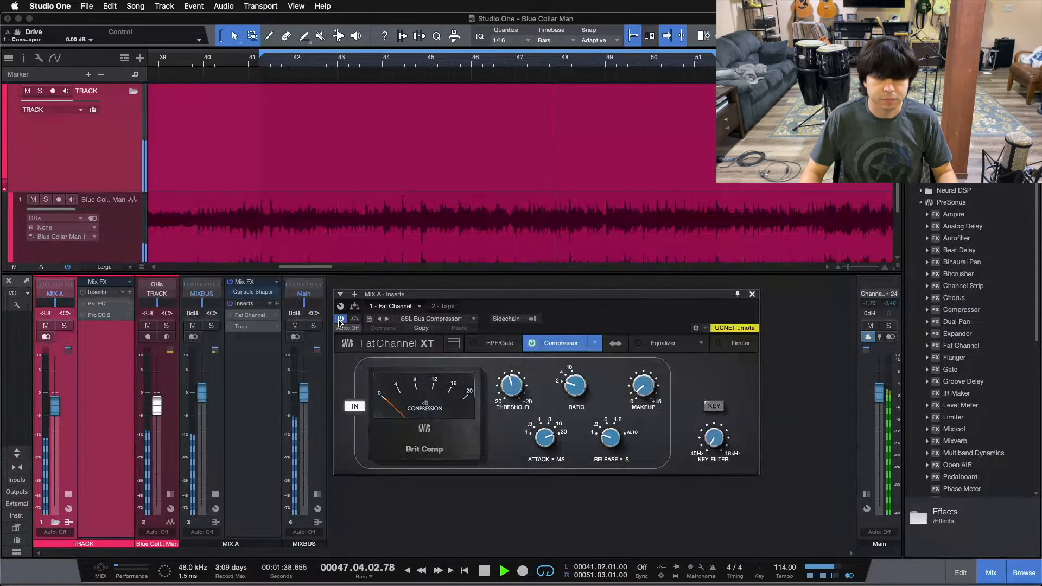
pyautogui.click(340, 319)
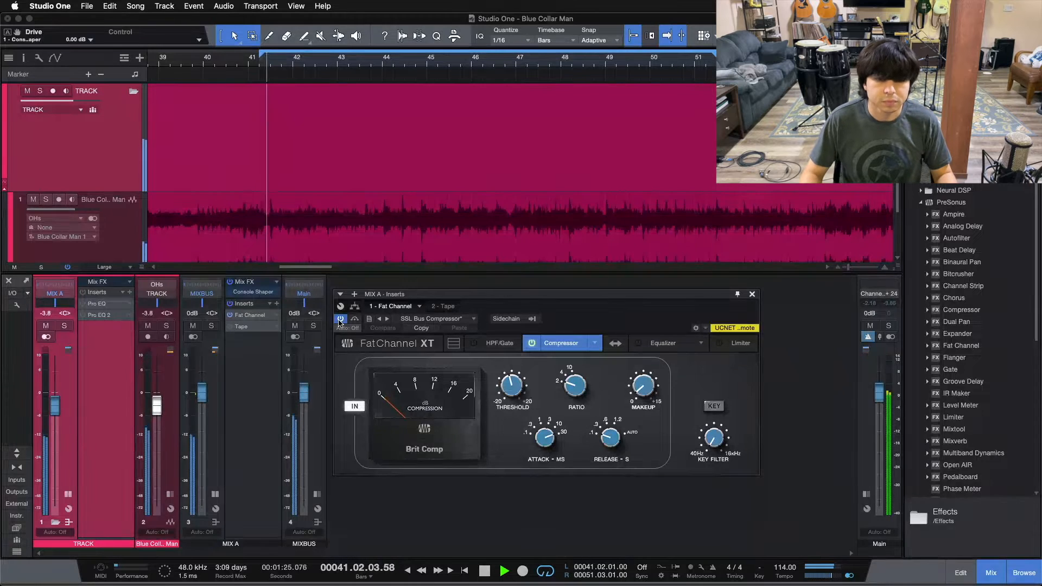
pyautogui.click(340, 319)
pyautogui.click(340, 319)
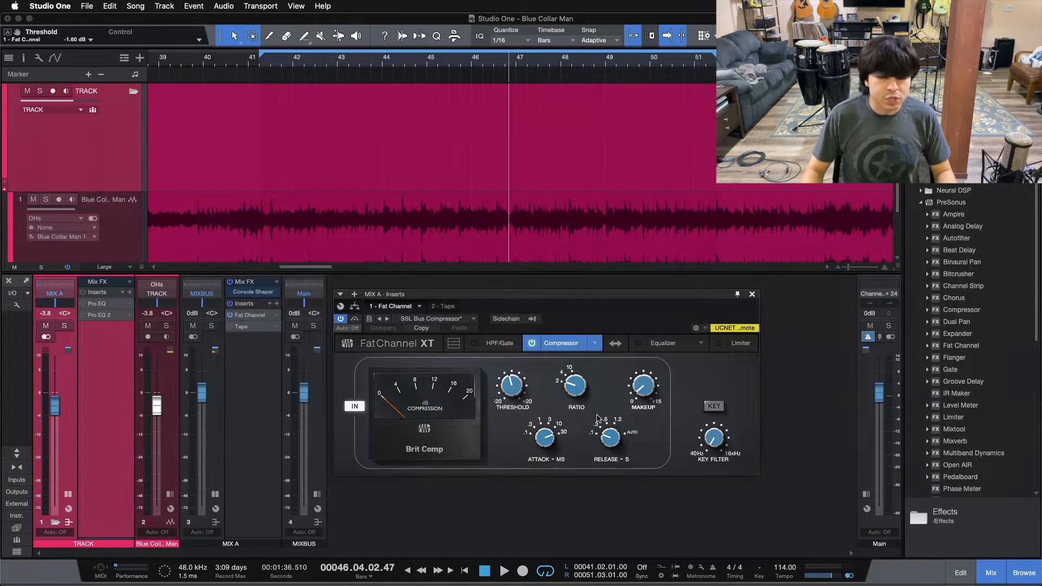
# Step: Close the Fat Channel editor, then open and activate the Tape insert on MIX A with its tape speed at 30 IPS
pyautogui.moveTo(581, 321); pyautogui.dragTo(626, 338)
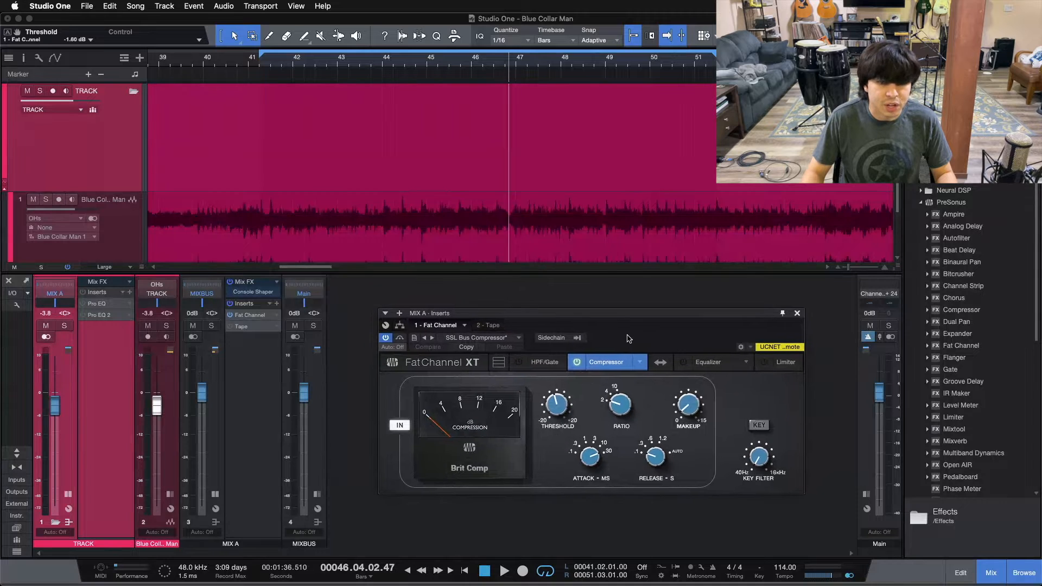
pyautogui.click(797, 313)
pyautogui.click(230, 327)
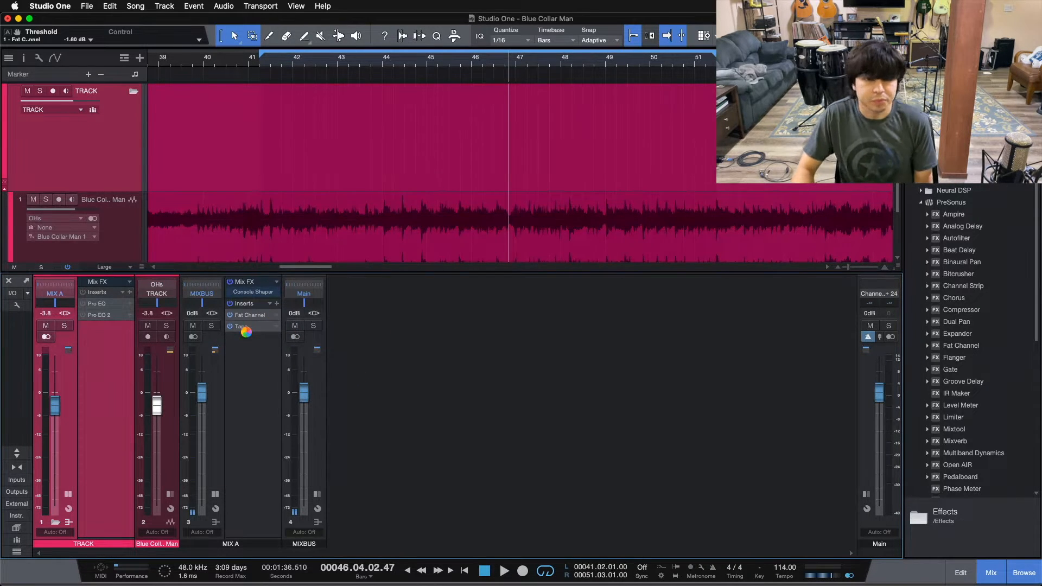
pyautogui.moveTo(458, 244); pyautogui.dragTo(622, 274)
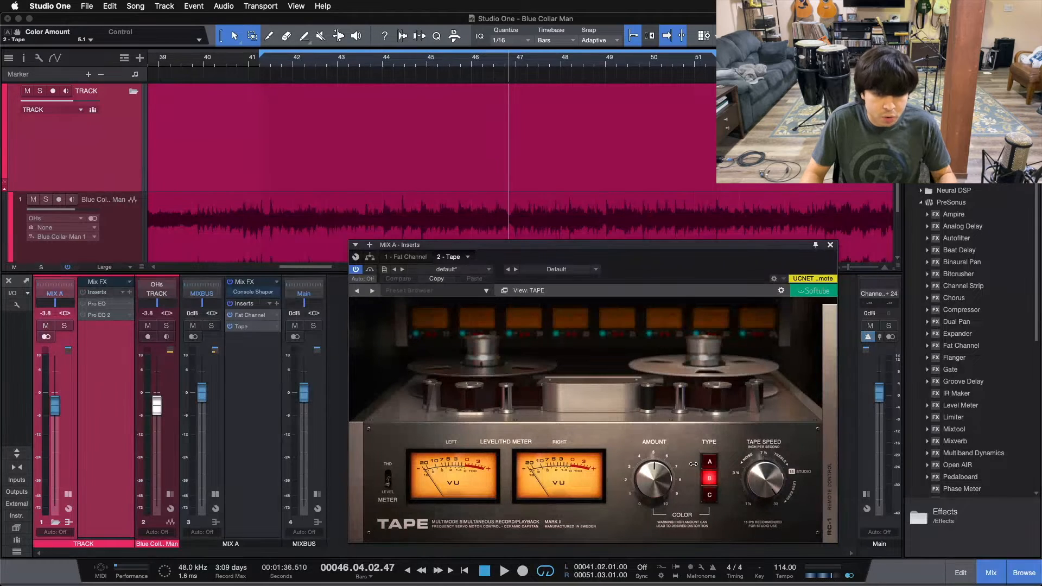
pyautogui.moveTo(766, 467); pyautogui.dragTo(766, 454)
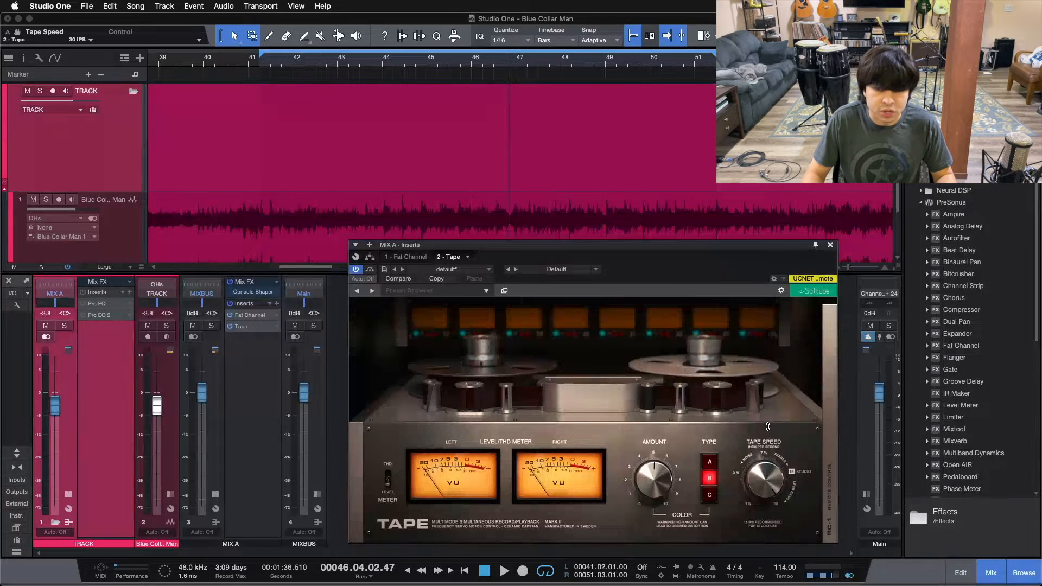
# Step: Compare the looped playback with the Tape insert bypassed and active, leaving it active and stopping playback
pyautogui.click(370, 270)
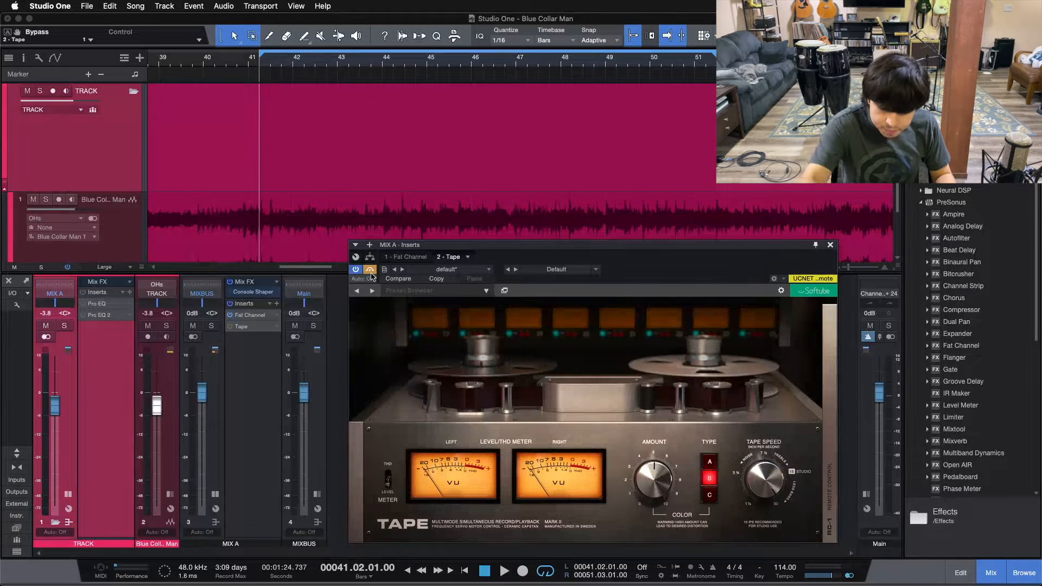
pyautogui.press('space')
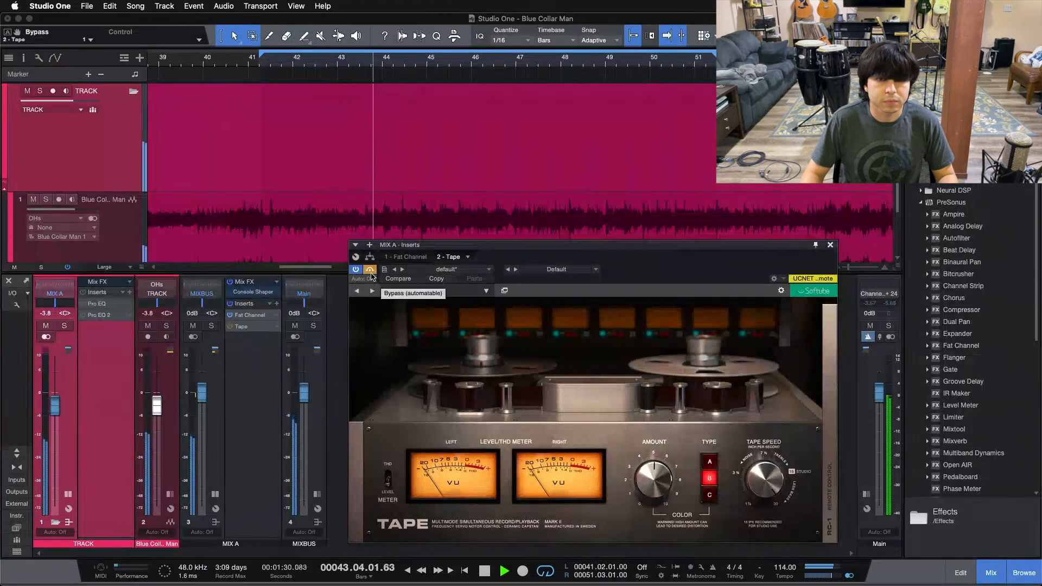
pyautogui.click(371, 273)
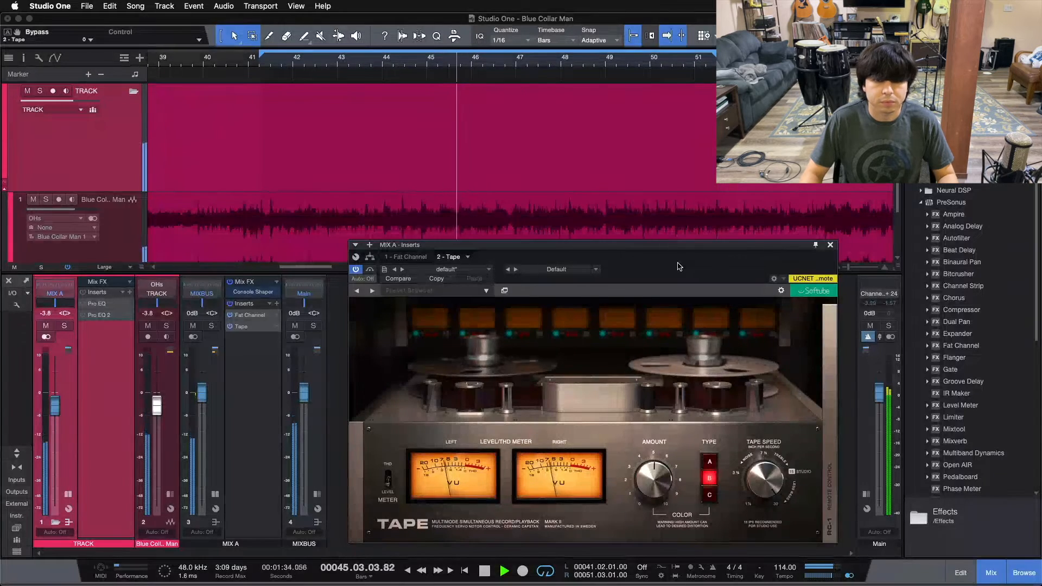
pyautogui.click(371, 269)
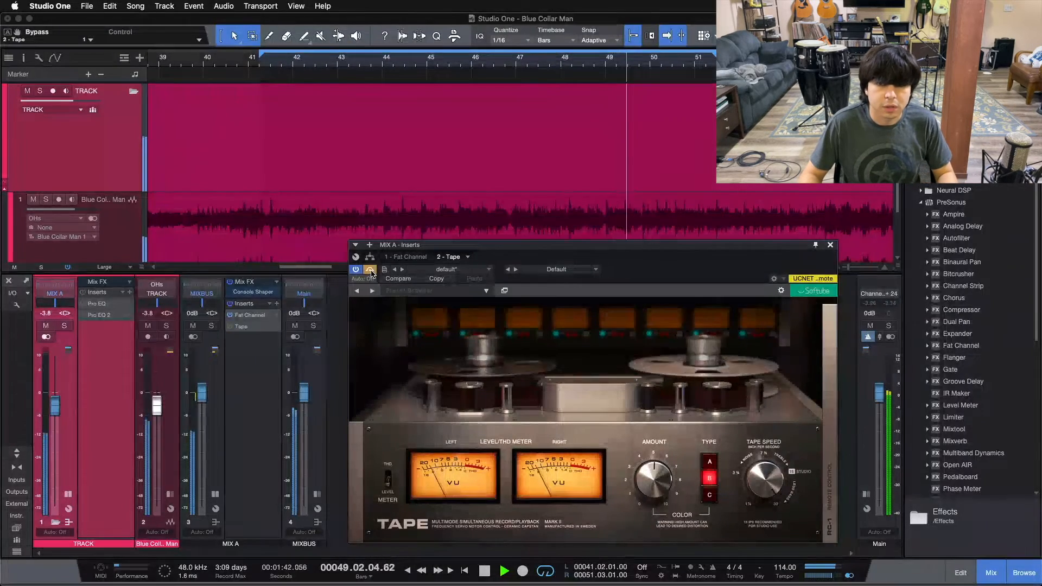
pyautogui.click(370, 270)
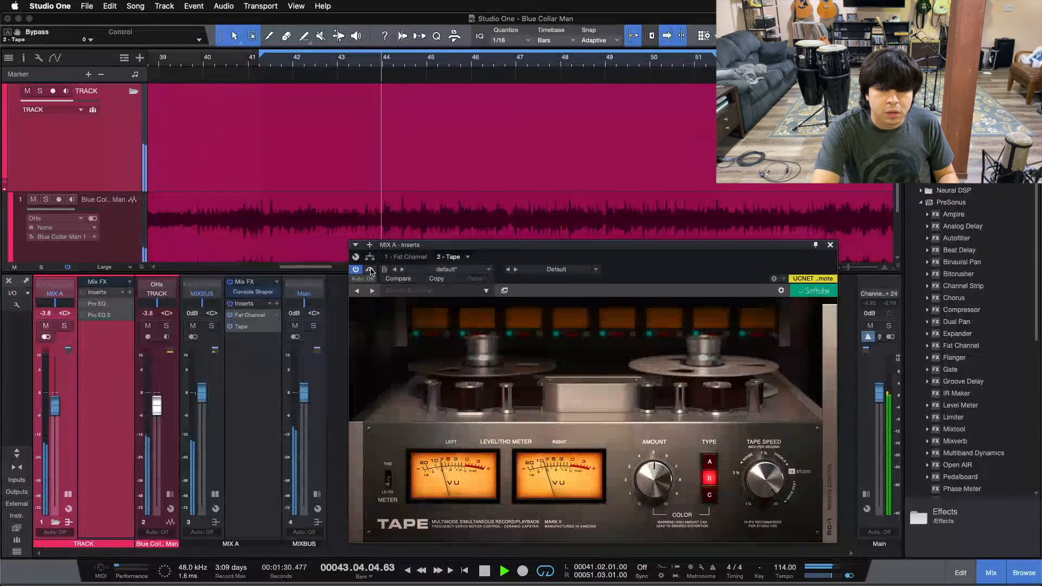
pyautogui.press('space')
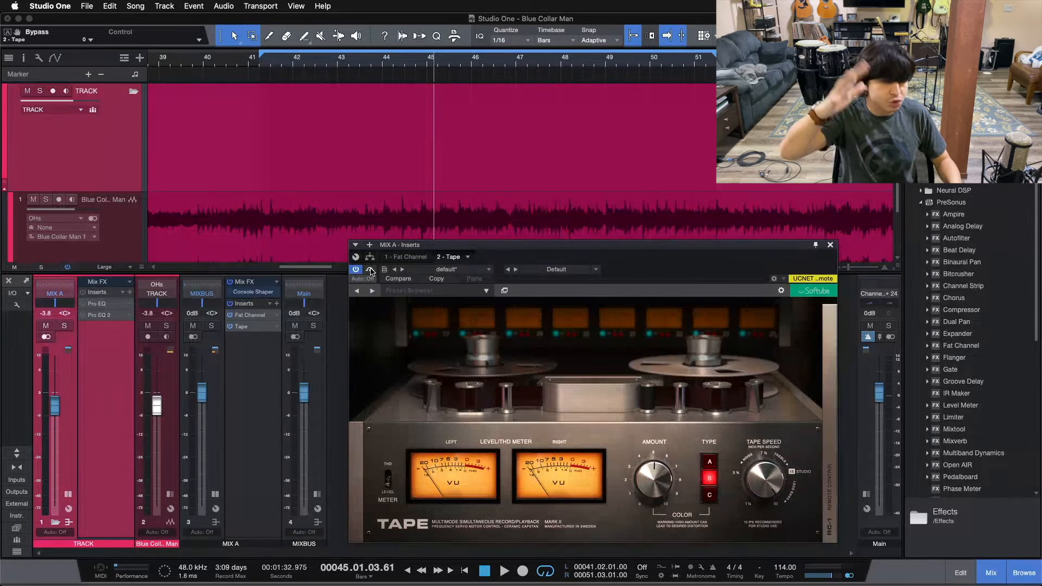
# Step: Close the Tape editor, collapse MIX A's effect rack, and open the first Pro EQ insert on the TRACK channel
pyautogui.click(830, 245)
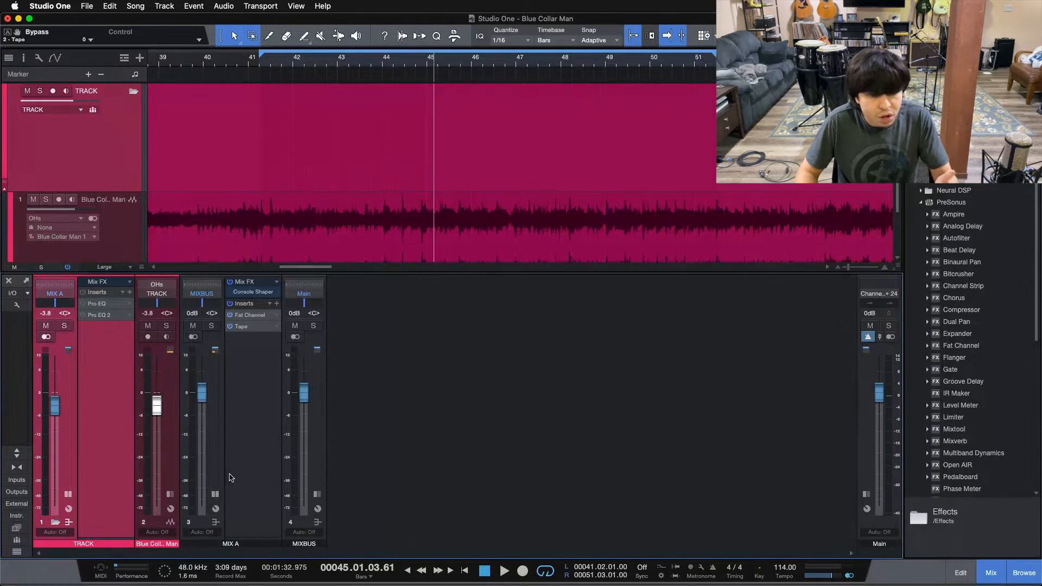
pyautogui.click(214, 494)
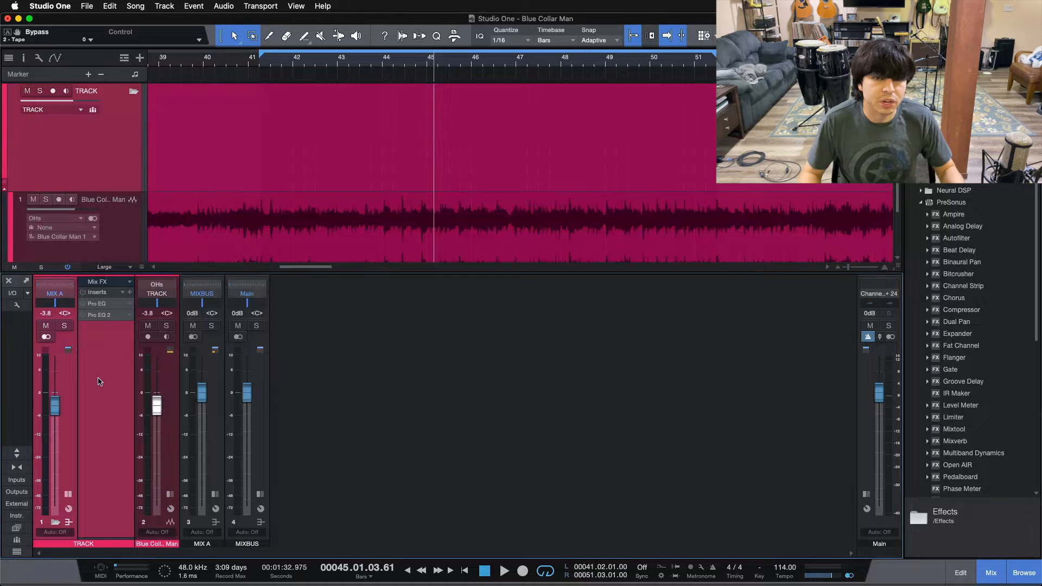
pyautogui.click(99, 305)
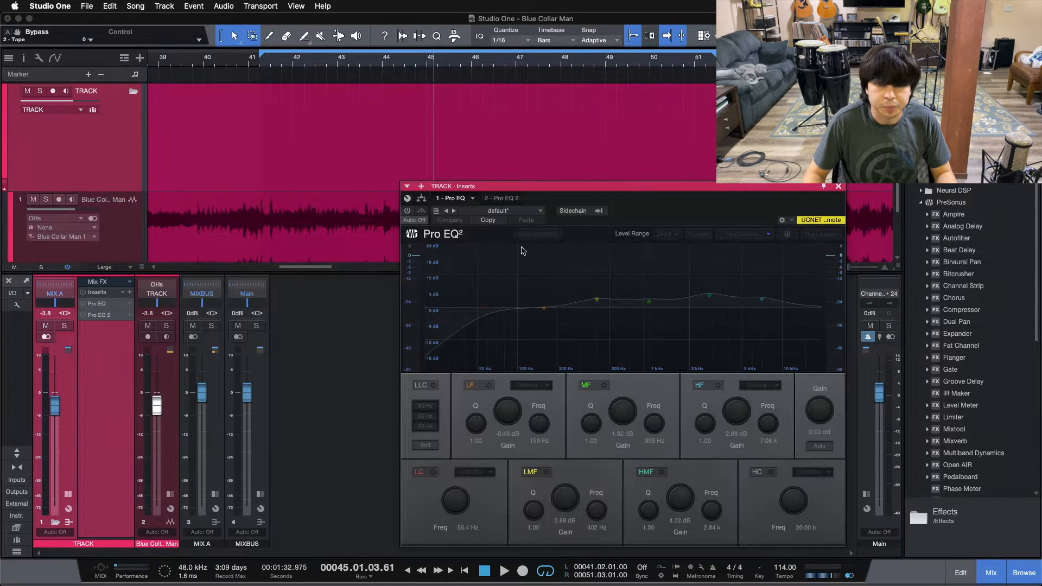
pyautogui.moveTo(680, 209); pyautogui.dragTo(586, 212)
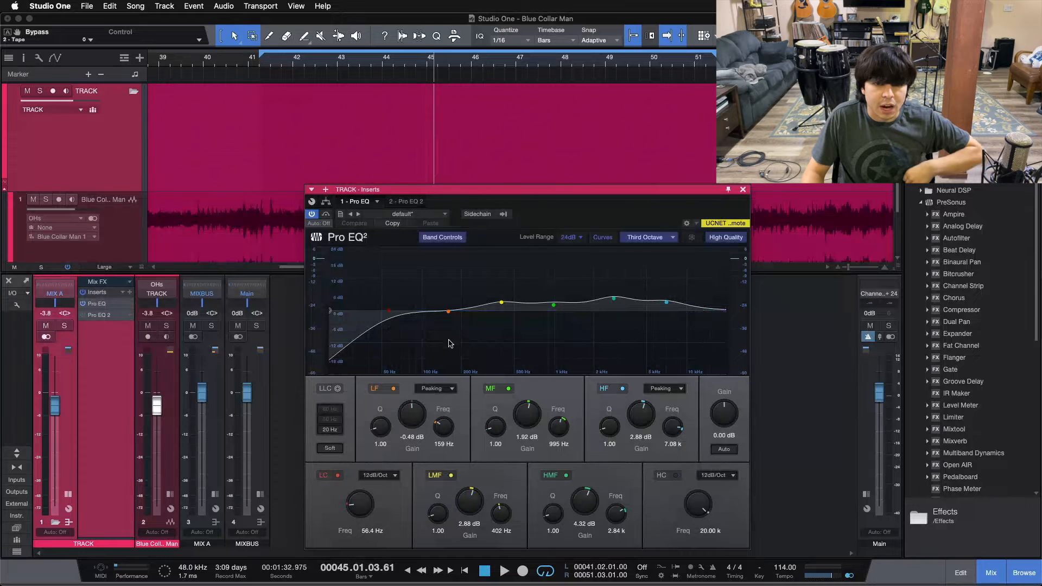
# Step: Deactivate the LF, LMF, MF, HMF and HF bands in TRACK's first Pro EQ, keeping only the low cut
pyautogui.click(394, 389)
pyautogui.click(451, 475)
pyautogui.click(510, 389)
pyautogui.click(566, 475)
pyautogui.click(623, 389)
# Step: Open and activate the Pro EQ 2 insert on TRACK and return the playhead to the loop start
pyautogui.click(412, 202)
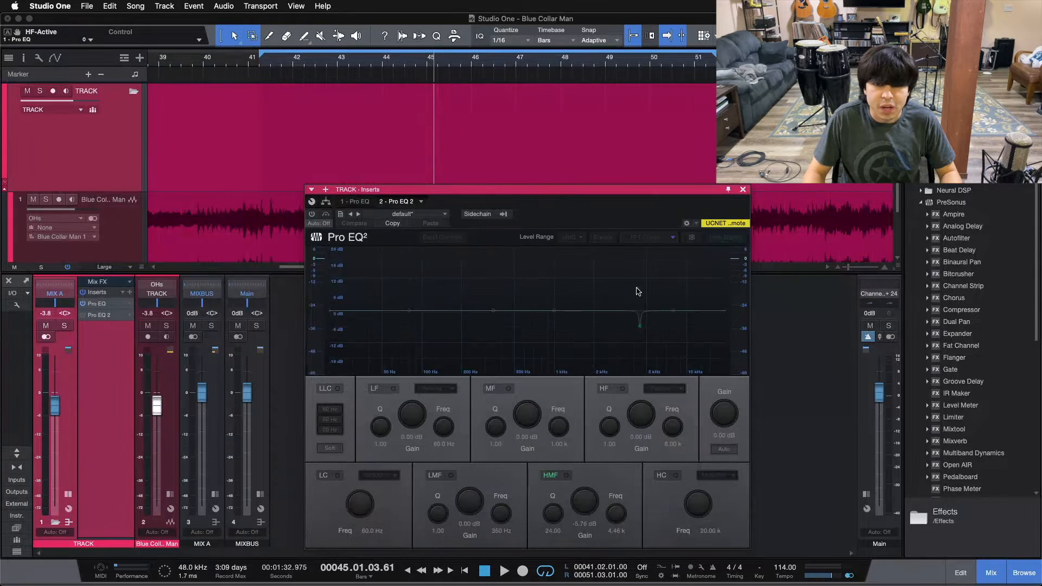
pyautogui.click(313, 214)
pyautogui.moveTo(610, 209); pyautogui.dragTo(589, 200)
pyautogui.press('KP_1')
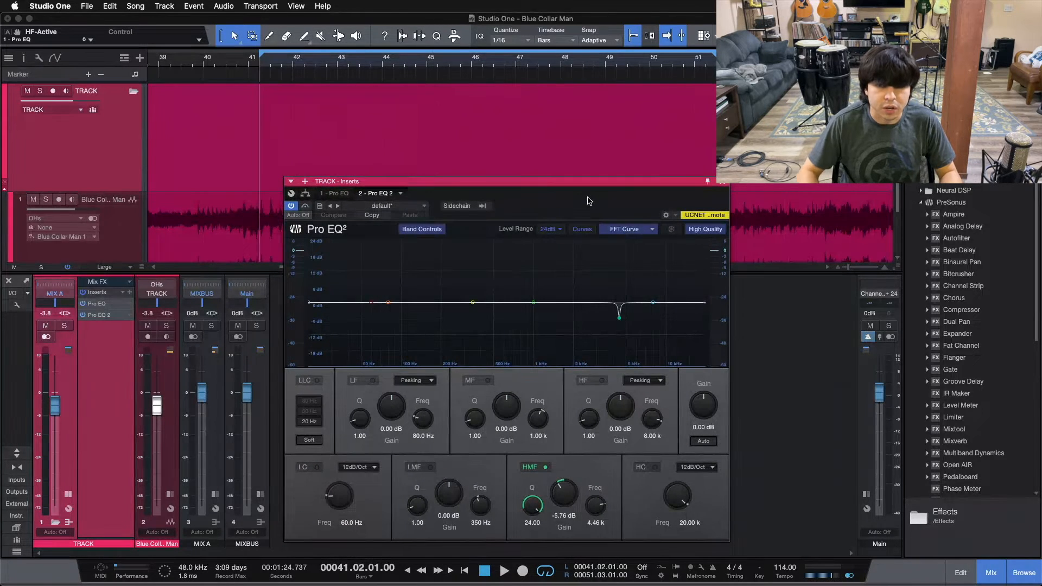
# Step: Compare the looped playback with Pro EQ 2's narrow HMF cut bypassed and active
pyautogui.click(306, 207)
pyautogui.press('space')
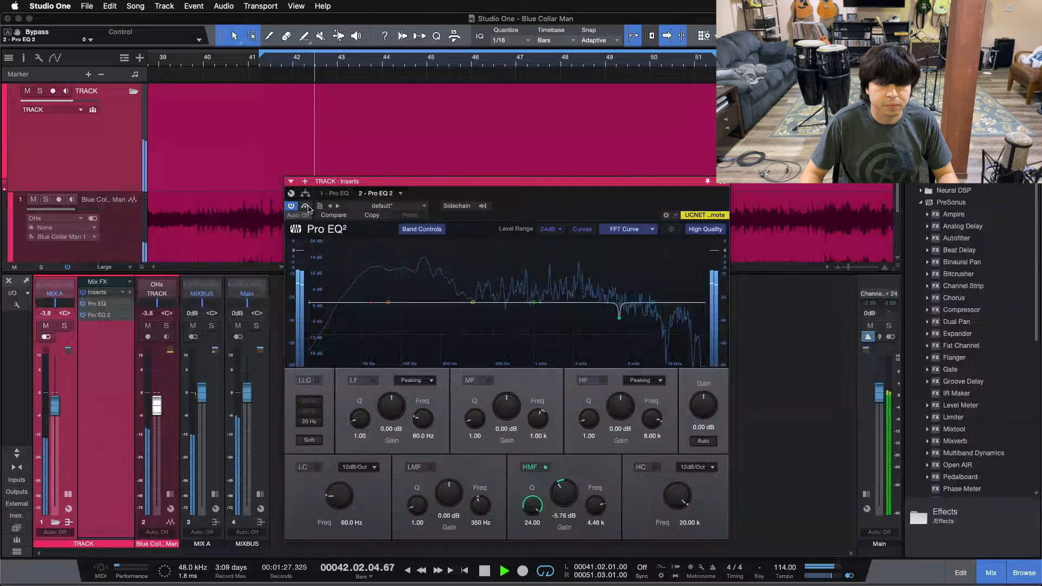
pyautogui.click(306, 207)
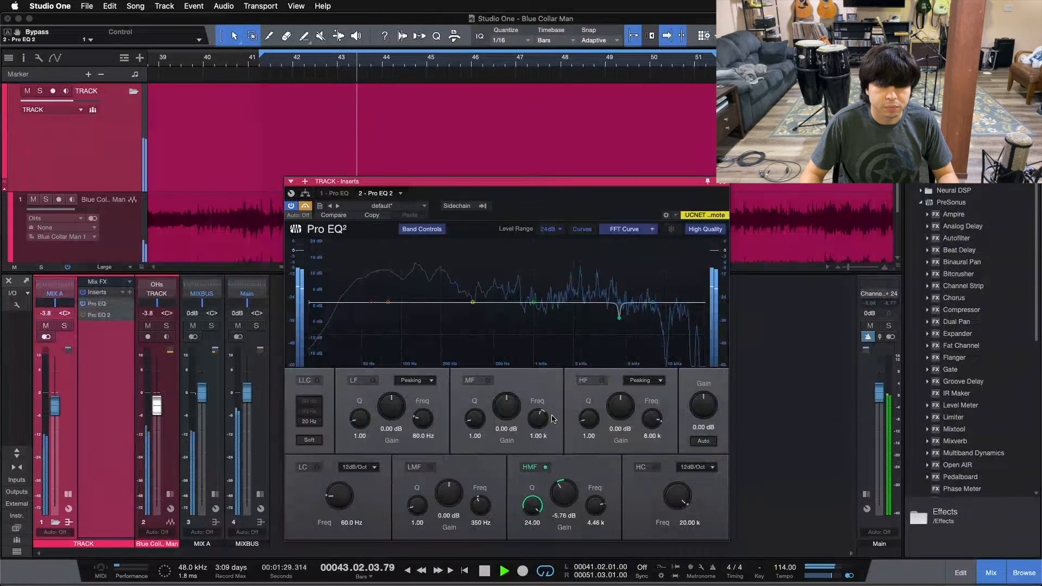
pyautogui.click(307, 207)
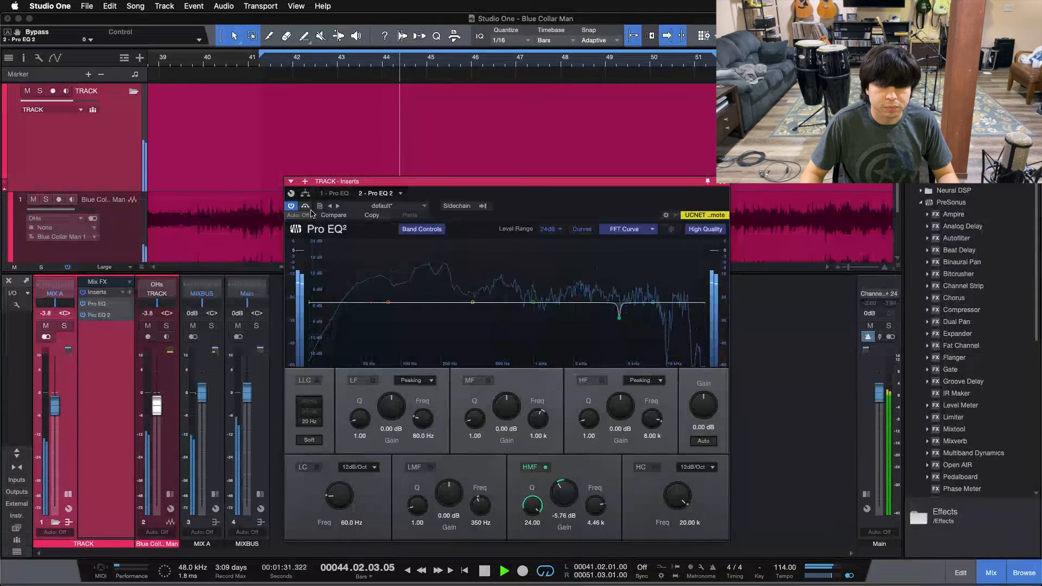
# Step: Boost Pro EQ 2's HMF gain to about 16 dB during playback, then undo the boost and stop
pyautogui.moveTo(565, 494); pyautogui.dragTo(563, 436)
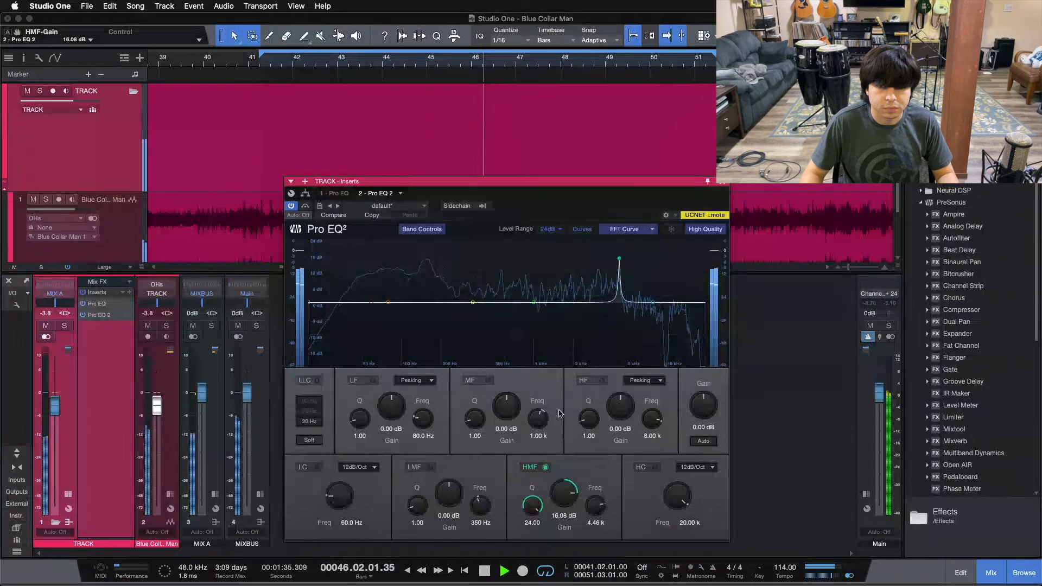
pyautogui.press('super+z')
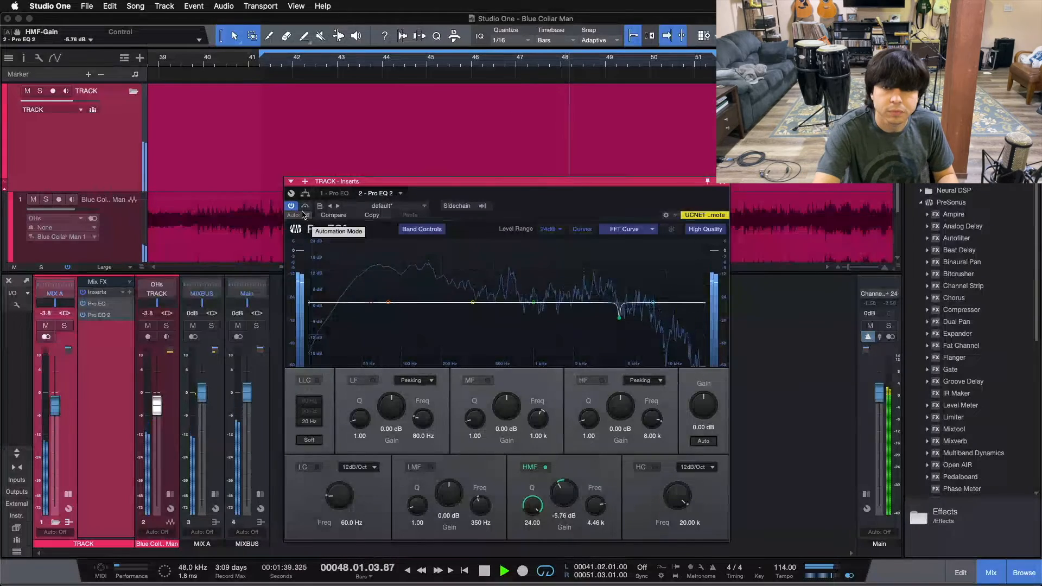
pyautogui.press('space')
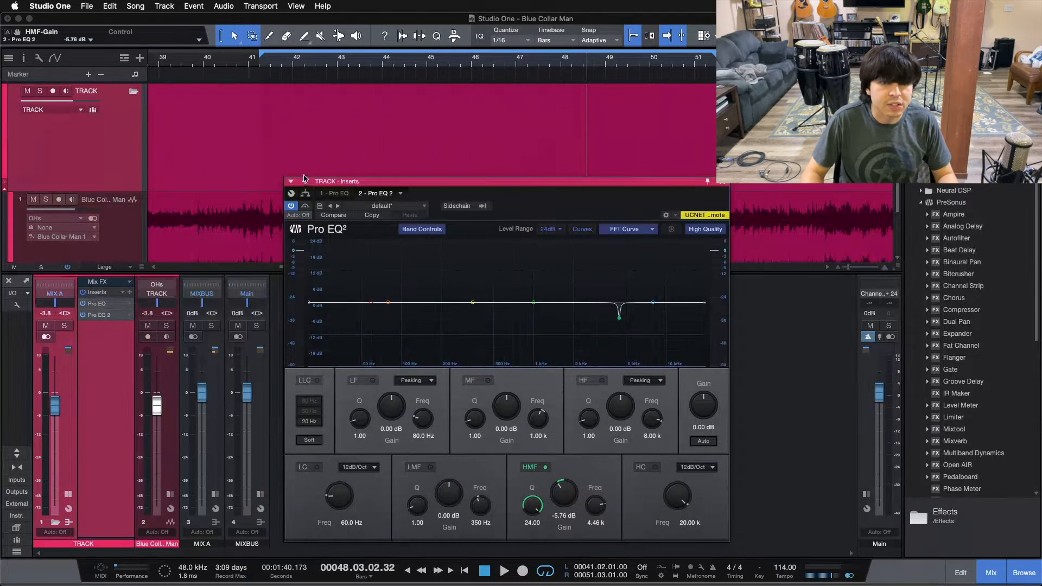
# Step: Open TRACK's first Pro EQ and deactivate its low cut with the playhead back at the loop start
pyautogui.click(337, 193)
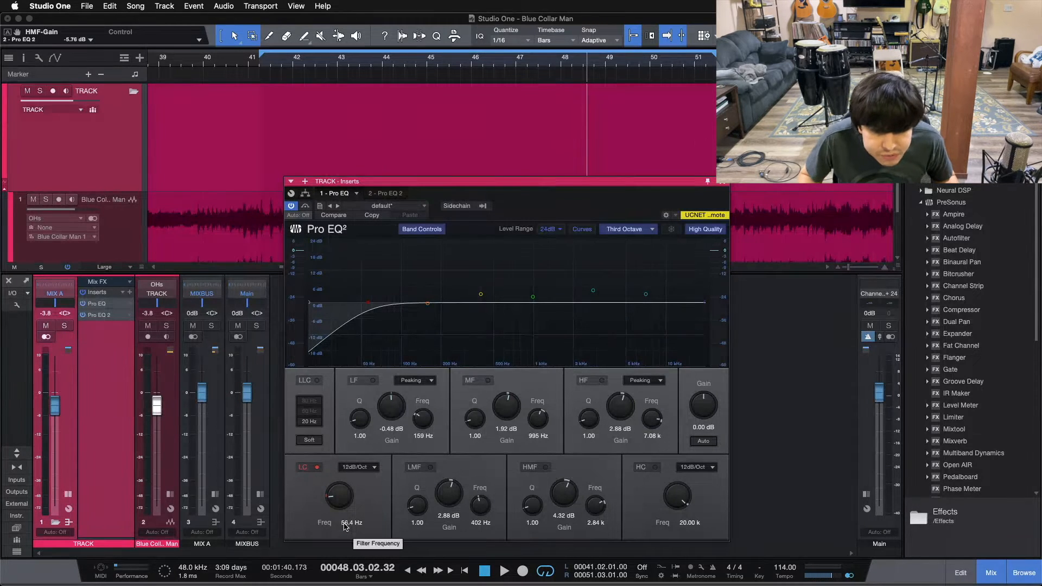
pyautogui.press('space')
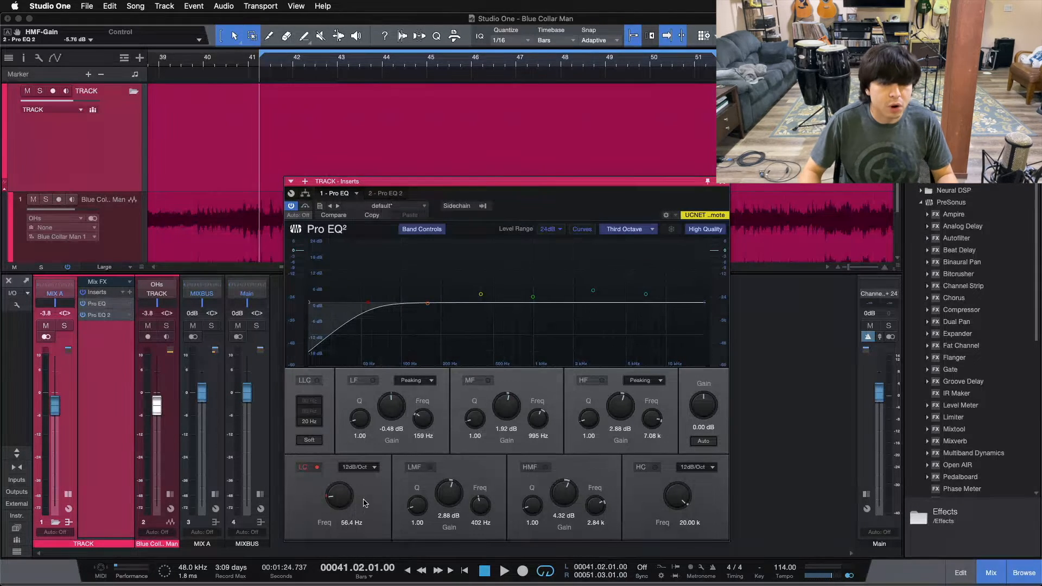
pyautogui.click(314, 468)
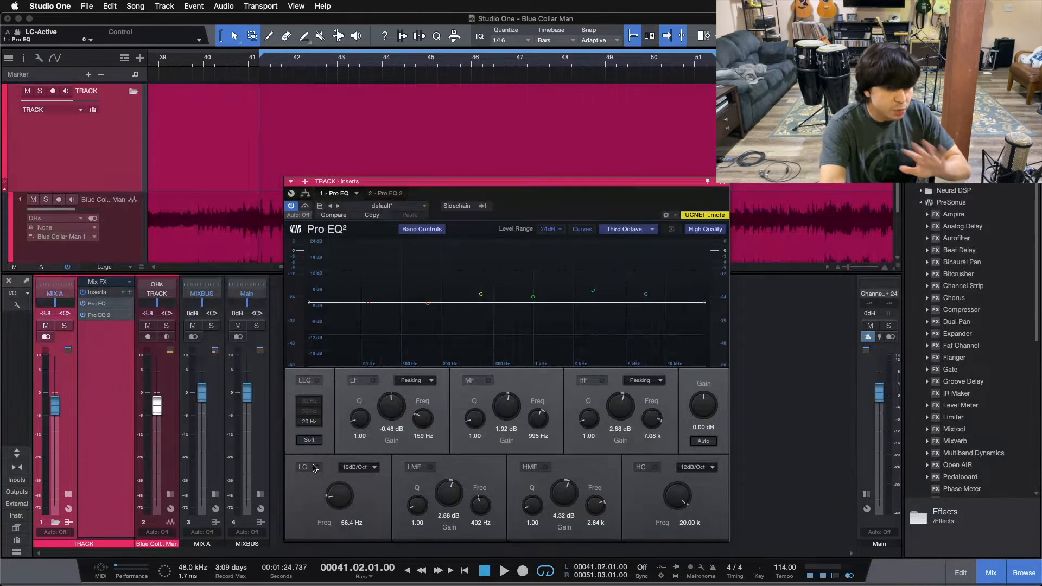
# Step: Compare the looped playback with the first Pro EQ's low cut bypassed and active, leaving the low cut on and stopping playback
pyautogui.press('space')
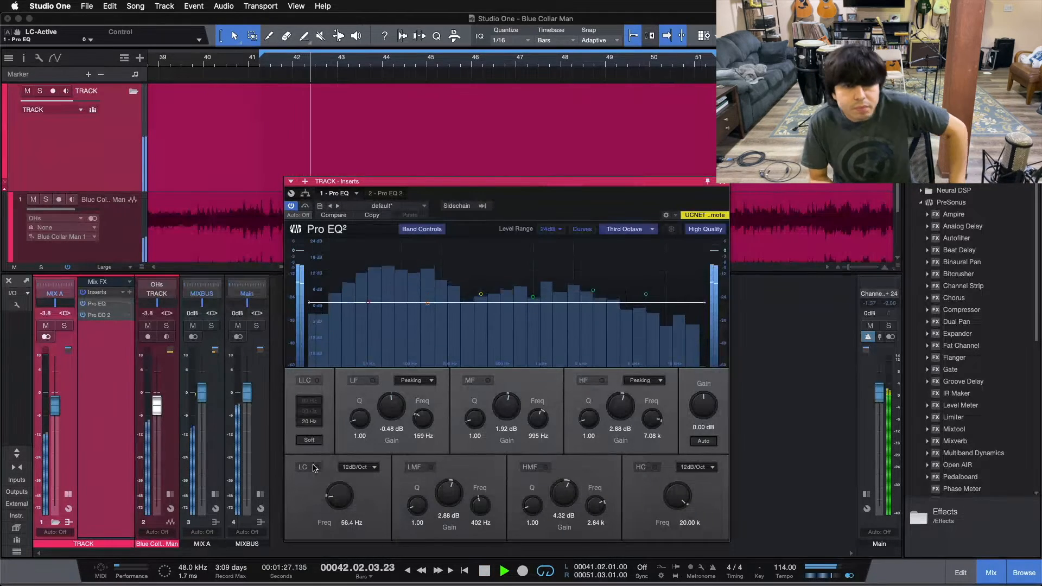
pyautogui.click(315, 468)
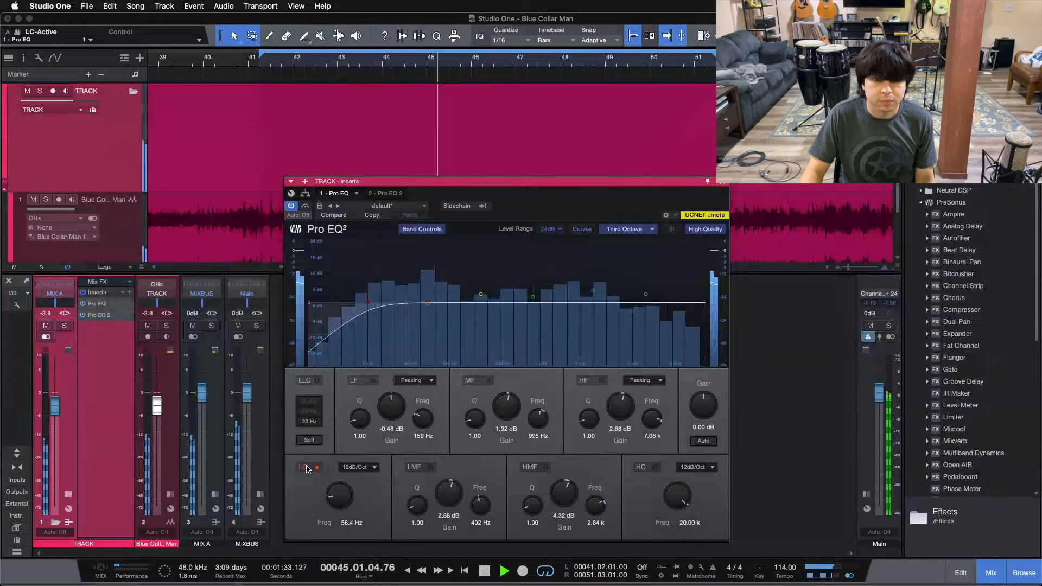
pyautogui.click(306, 467)
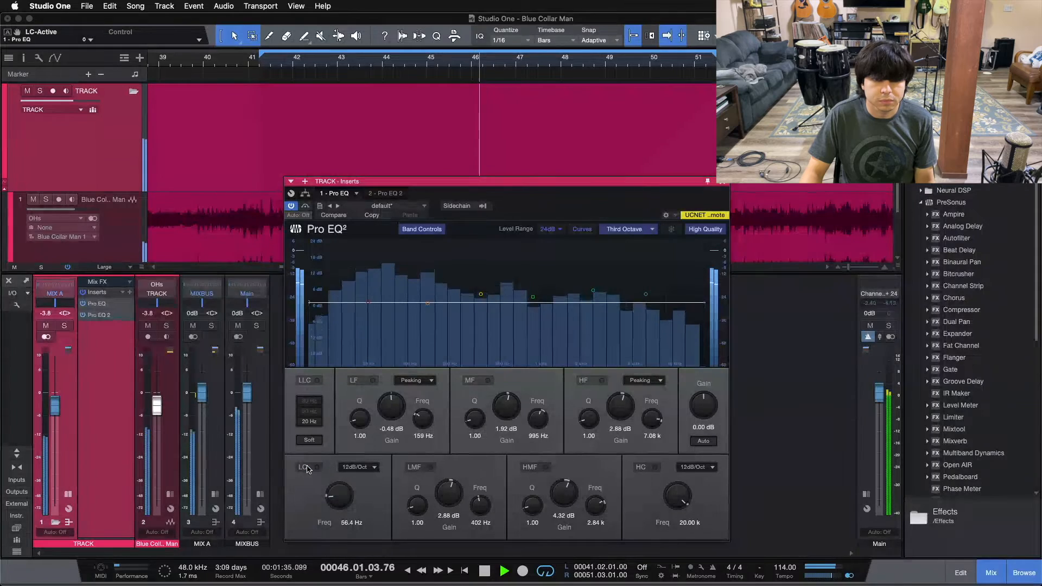
pyautogui.click(307, 469)
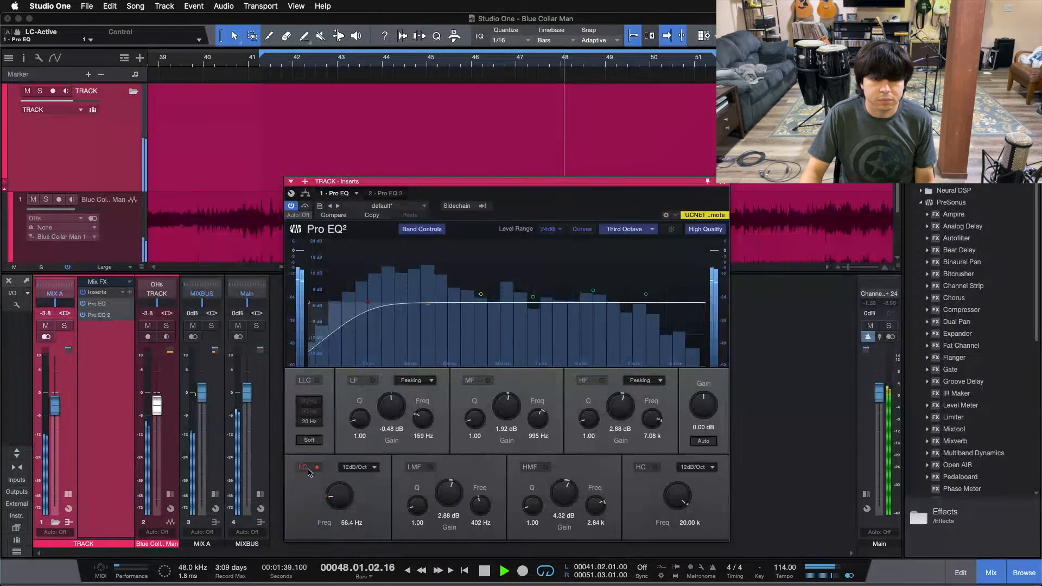
pyautogui.click(306, 468)
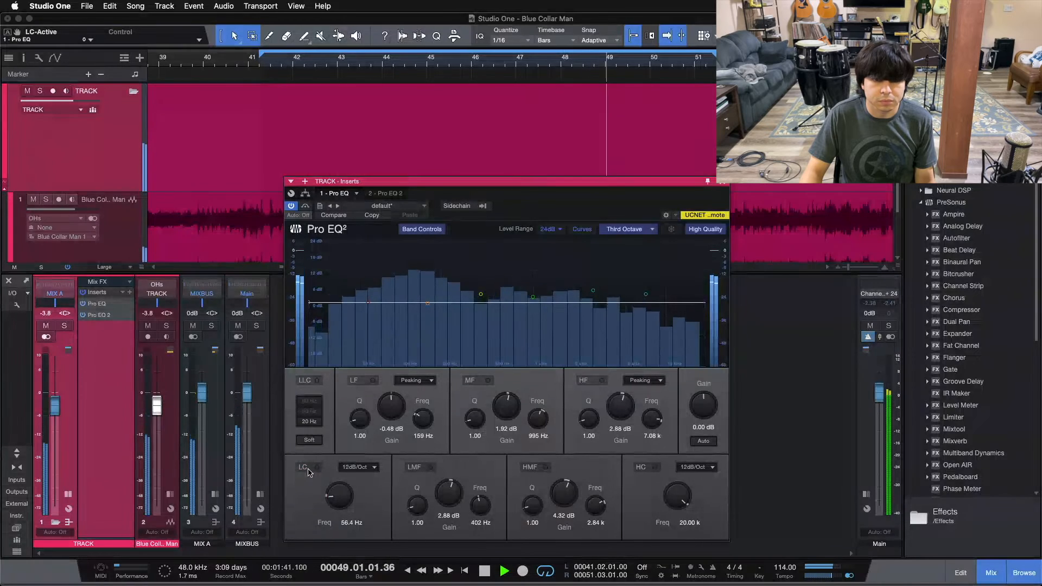
pyautogui.click(307, 469)
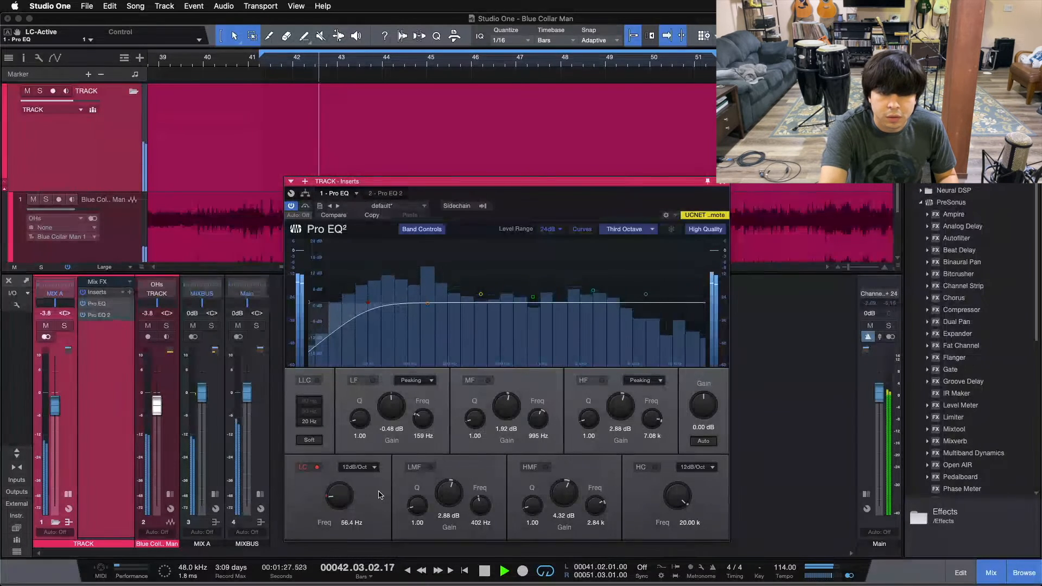
pyautogui.press('space')
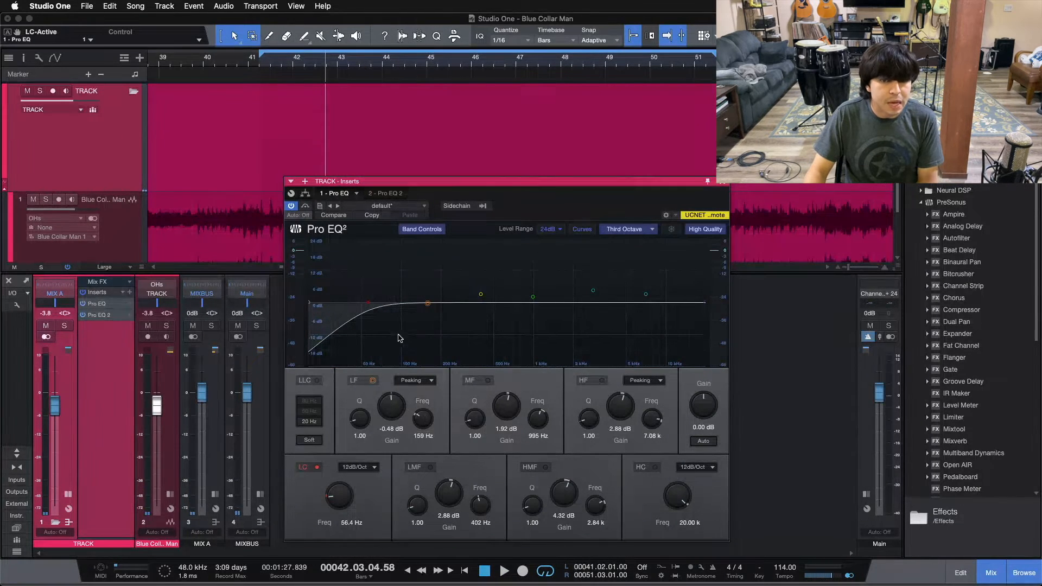
# Step: Compare the loop from its start with the first Pro EQ's LF band bypassed and active, leaving LF on and stopping playback
pyautogui.click(372, 381)
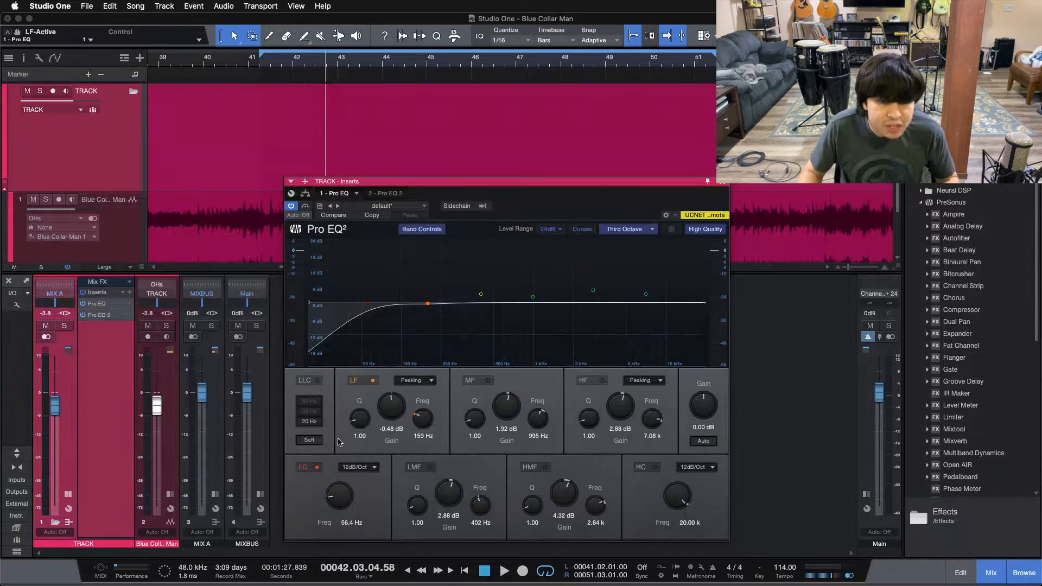
pyautogui.click(355, 383)
pyautogui.press('space')
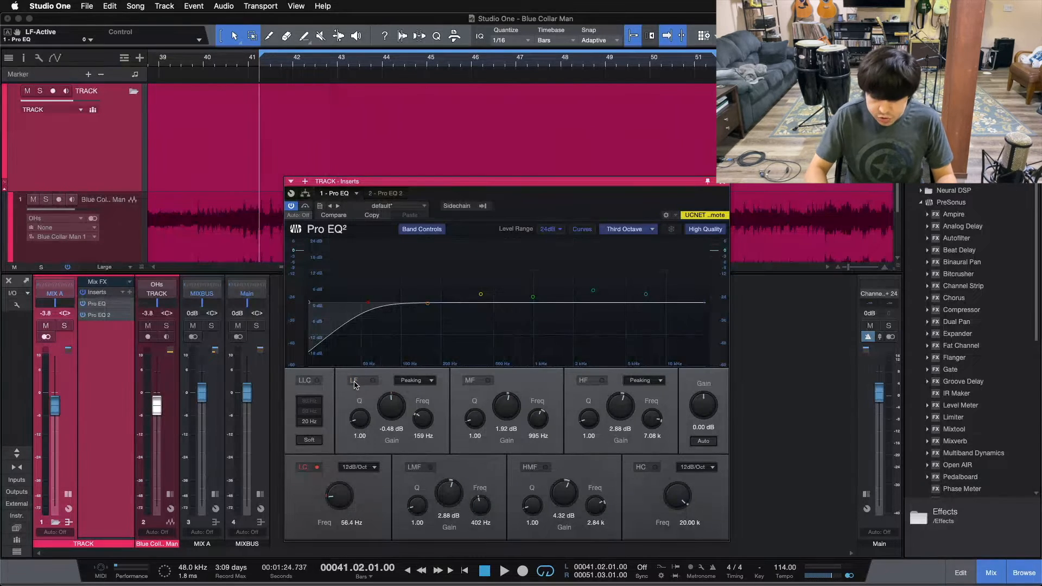
pyautogui.press('space')
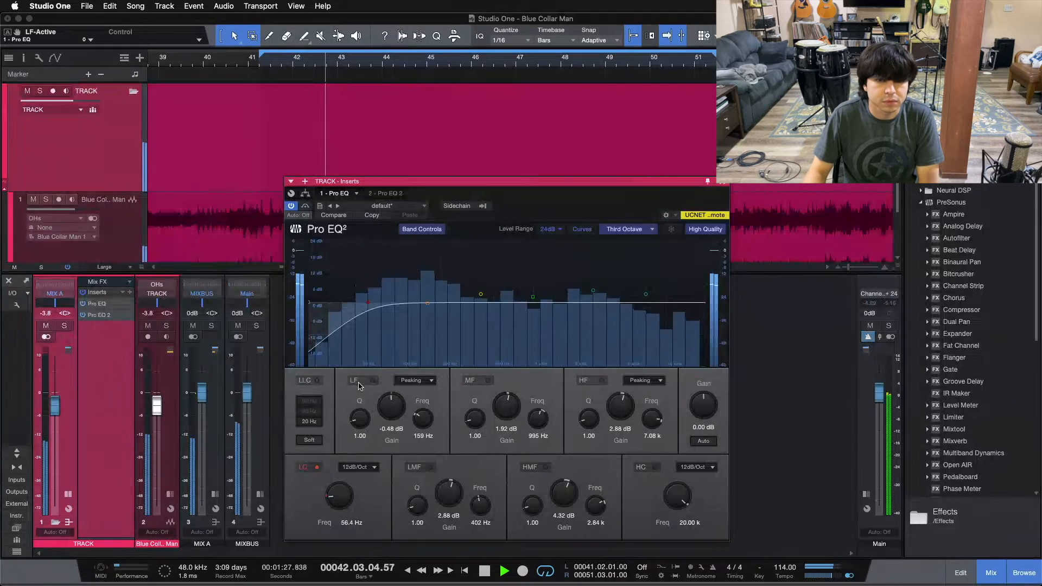
pyautogui.click(356, 381)
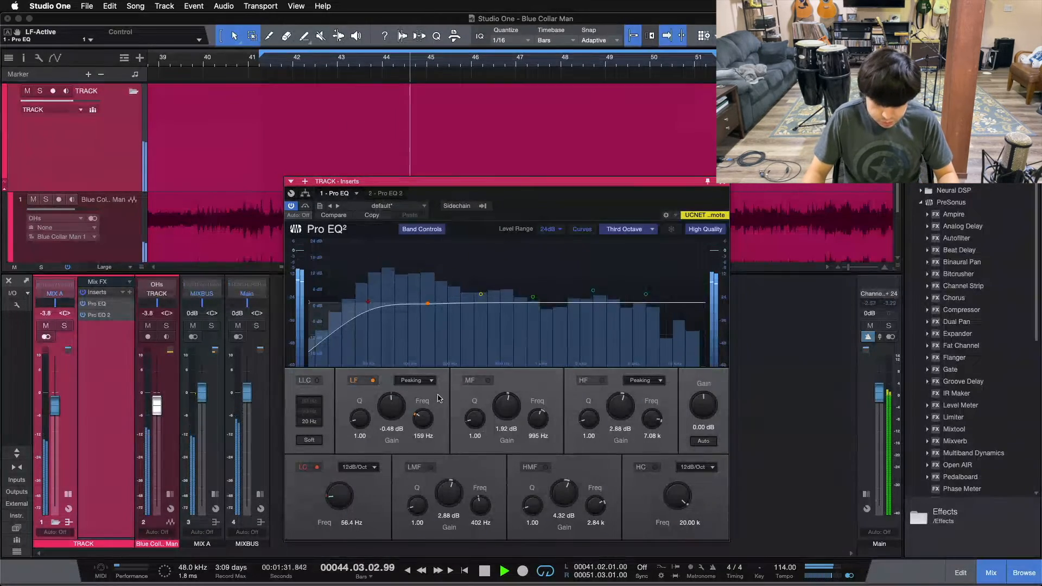
pyautogui.click(364, 383)
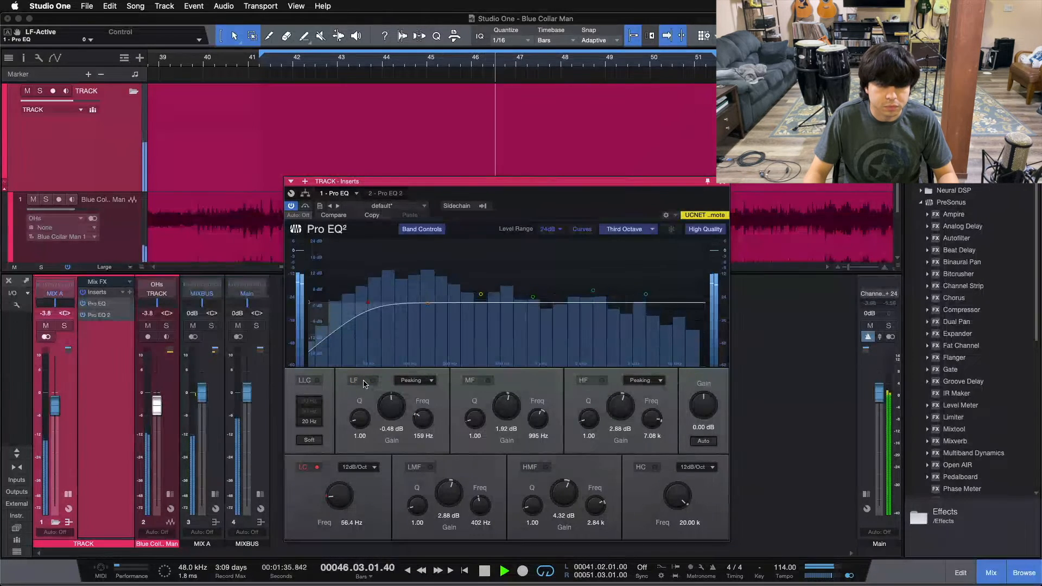
pyautogui.click(365, 383)
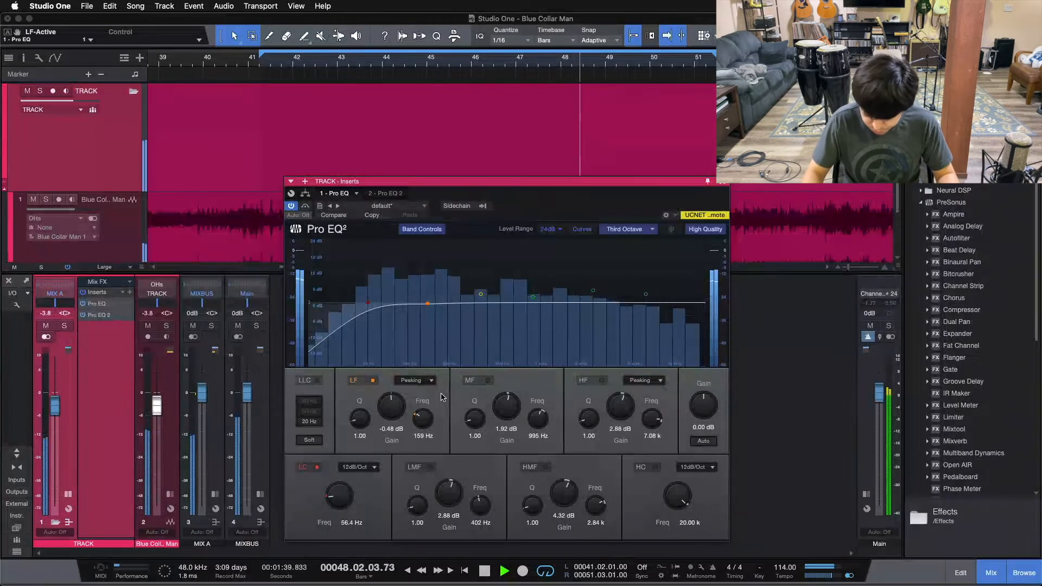
pyautogui.press('space')
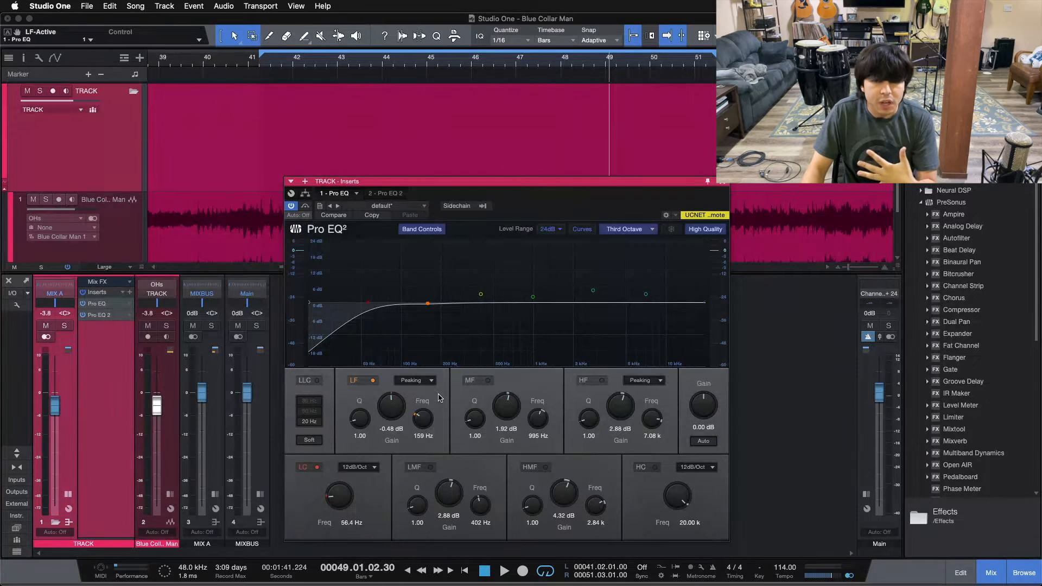
# Step: Compare the loop from its start with the first Pro EQ's LMF band bypassed and active, leaving LMF on and stopping playback
pyautogui.click(480, 296)
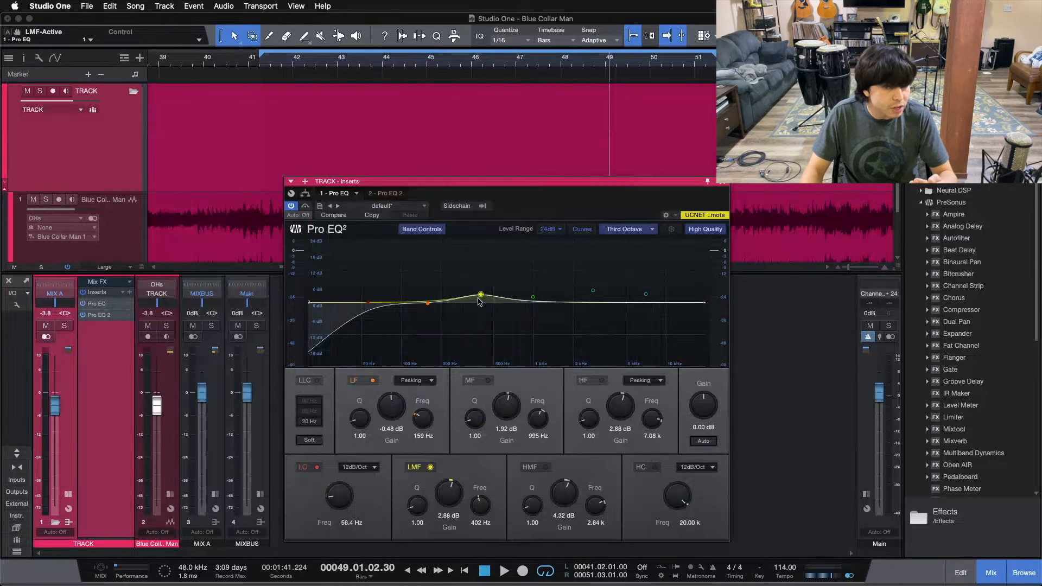
pyautogui.click(431, 468)
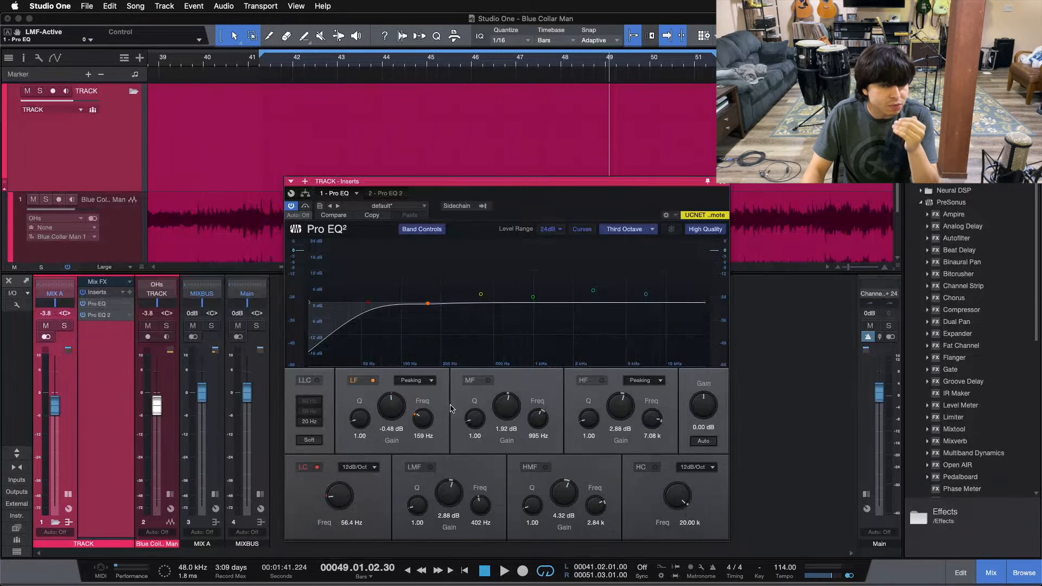
pyautogui.click(482, 293)
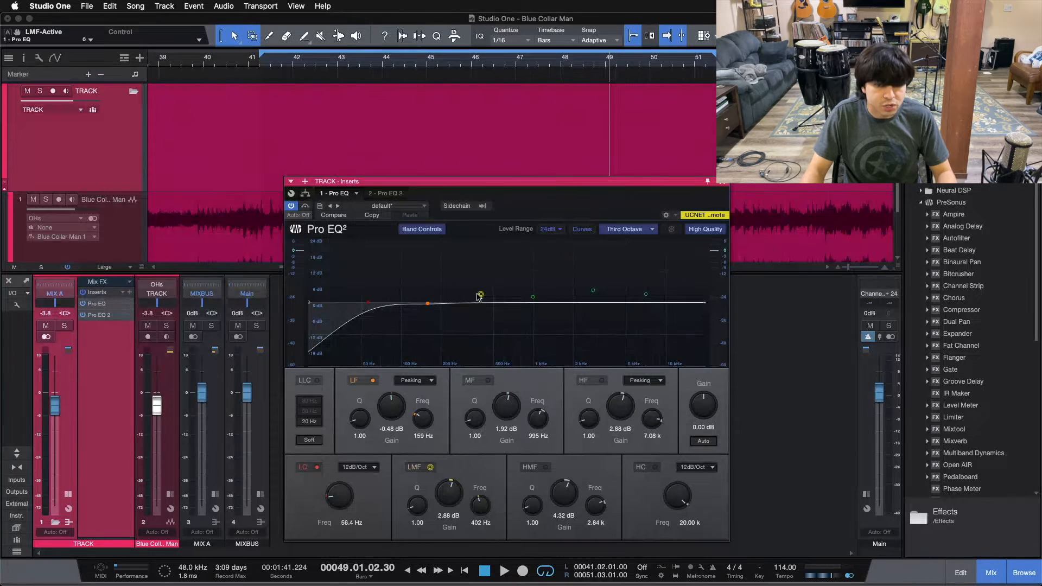
pyautogui.press('KP_1')
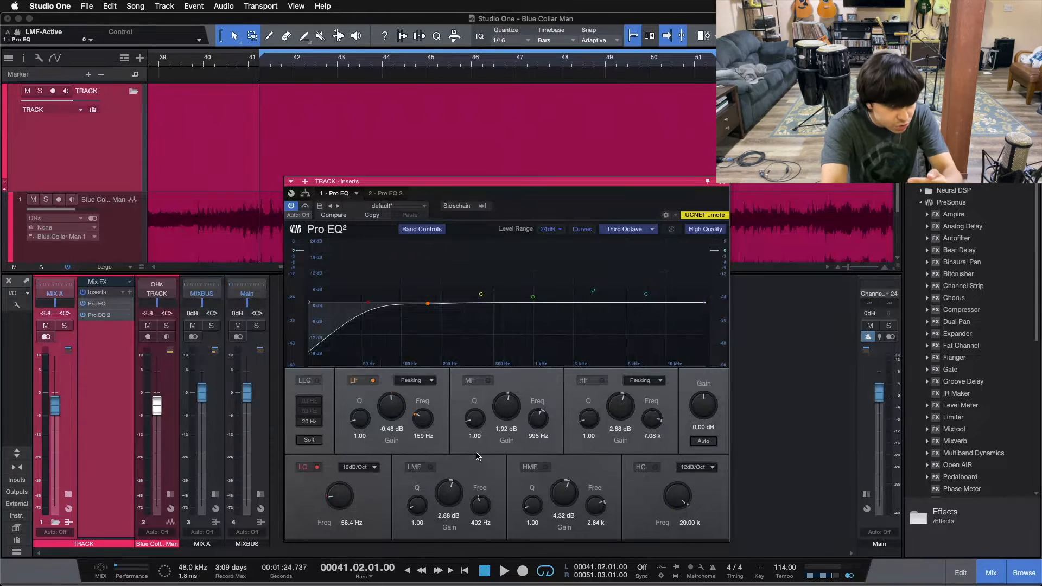
pyautogui.press('space')
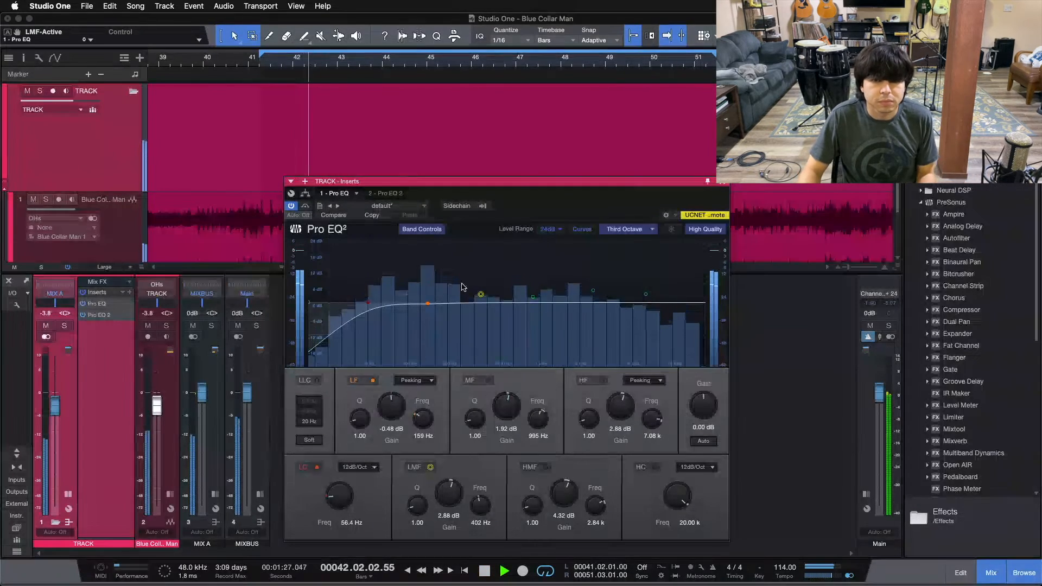
pyautogui.click(481, 296)
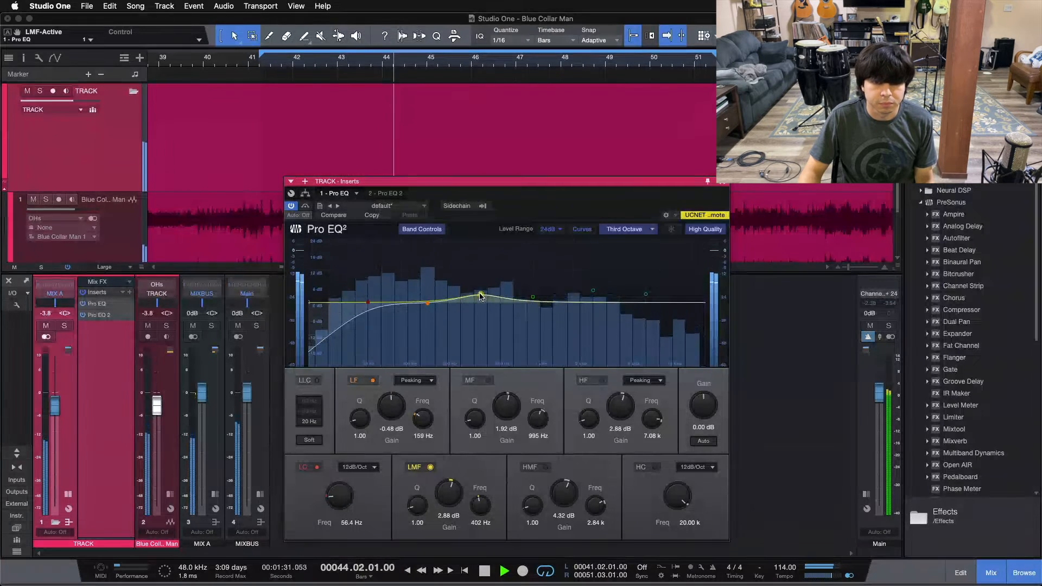
pyautogui.click(430, 468)
pyautogui.click(430, 469)
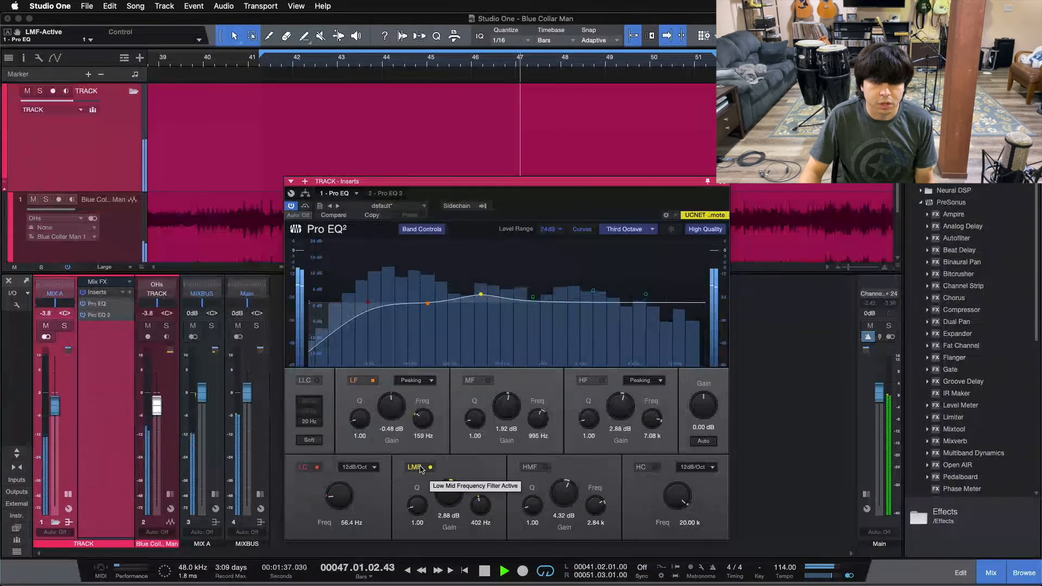
pyautogui.click(420, 468)
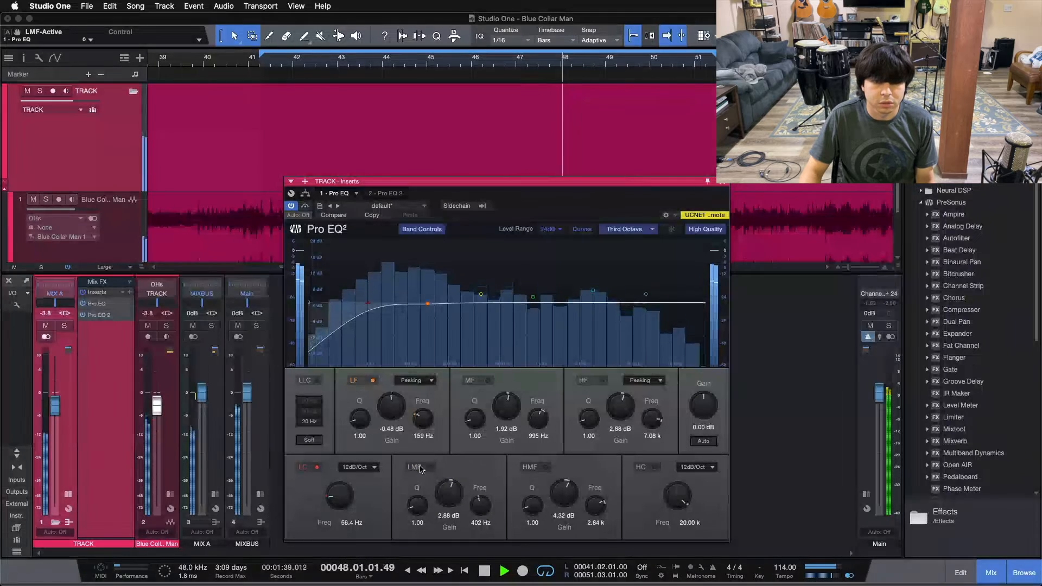
pyautogui.click(421, 468)
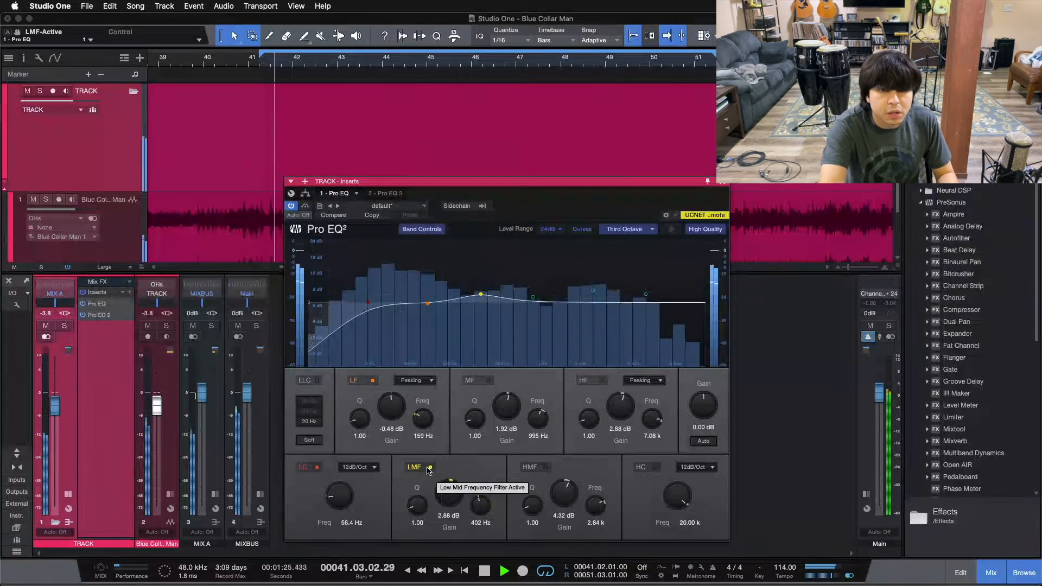
pyautogui.press('space')
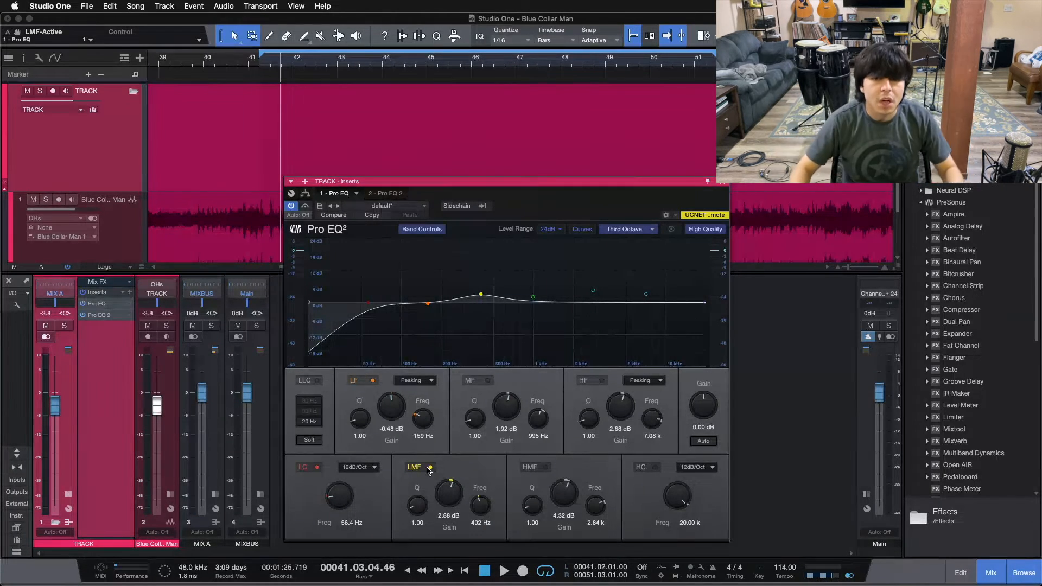
# Step: Compare the loop from its start with the first Pro EQ's MF band bypassed and active, leaving MF on and stopping playback
pyautogui.click(537, 296)
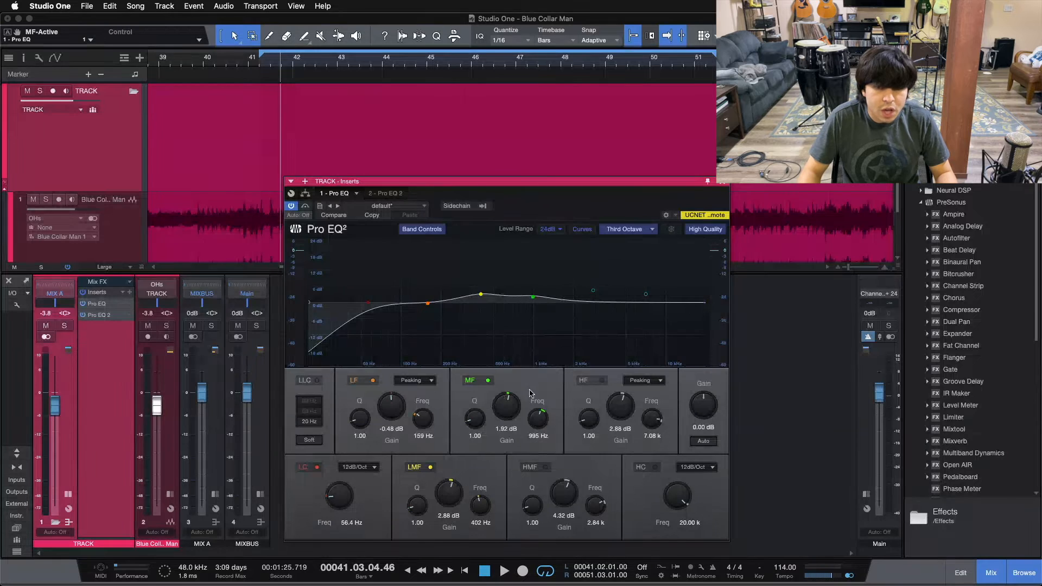
pyautogui.click(488, 382)
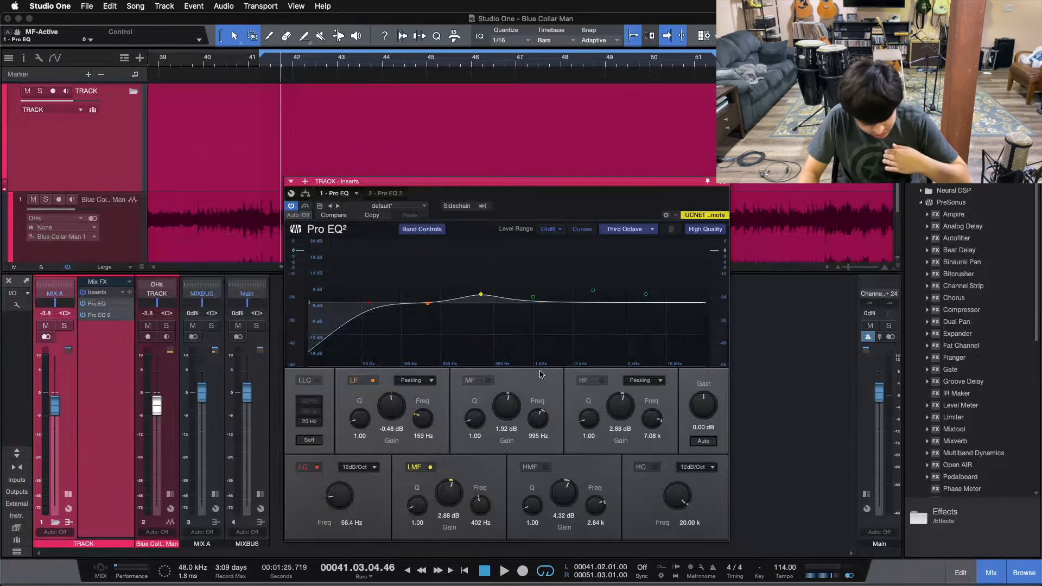
pyautogui.press('space')
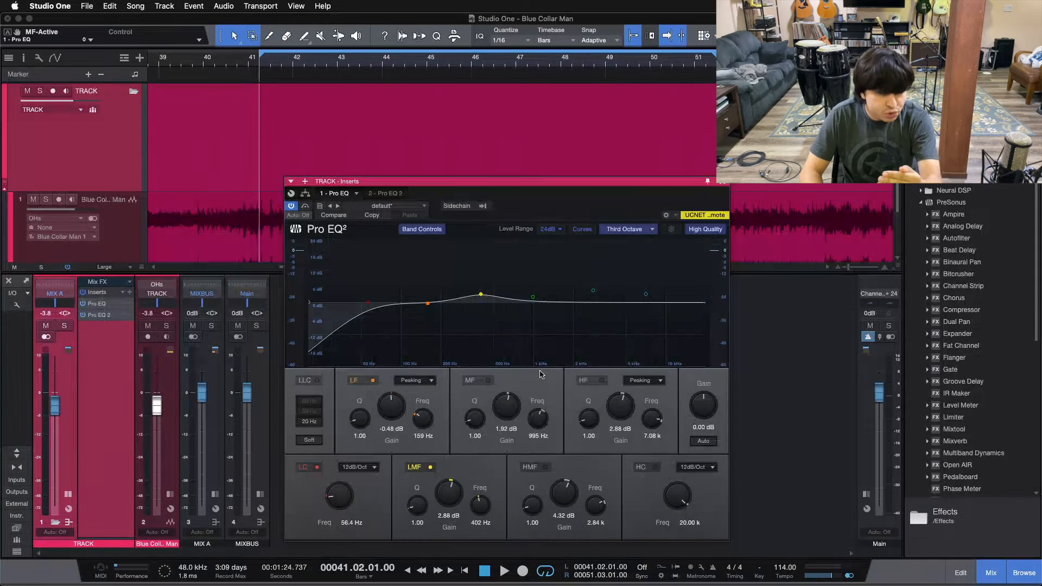
pyautogui.press('space')
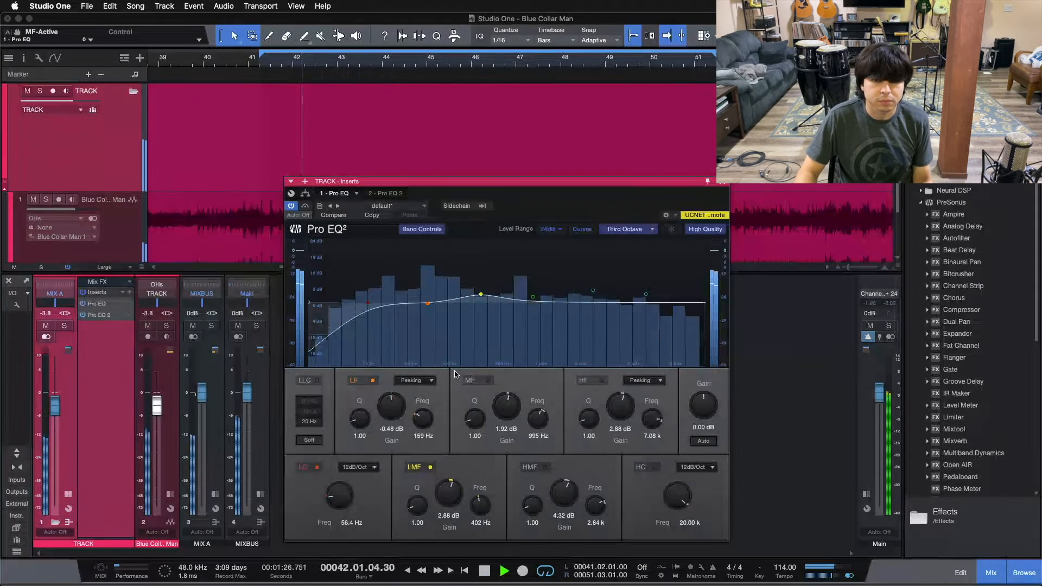
pyautogui.click(492, 382)
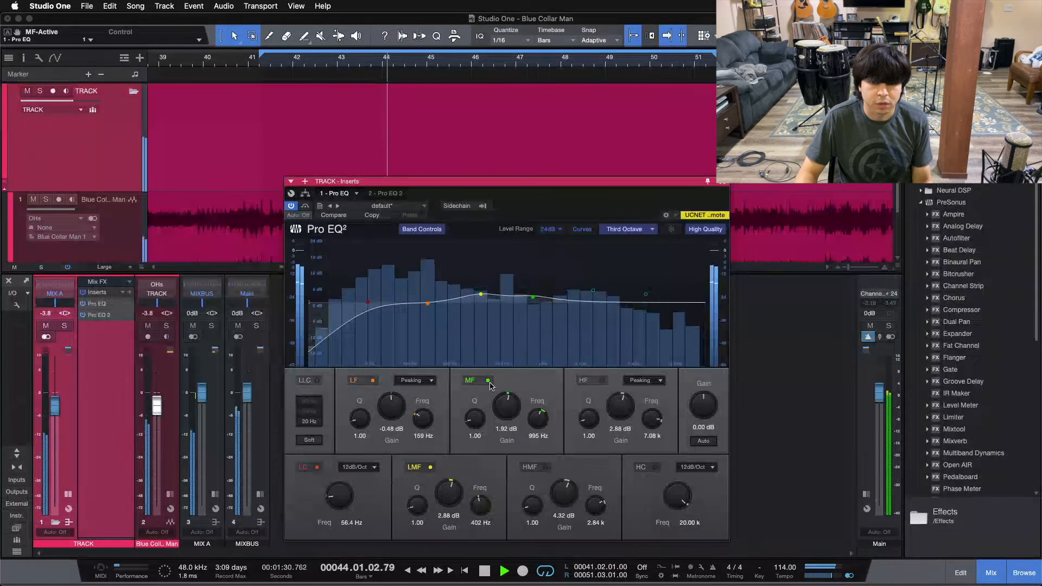
pyautogui.click(473, 381)
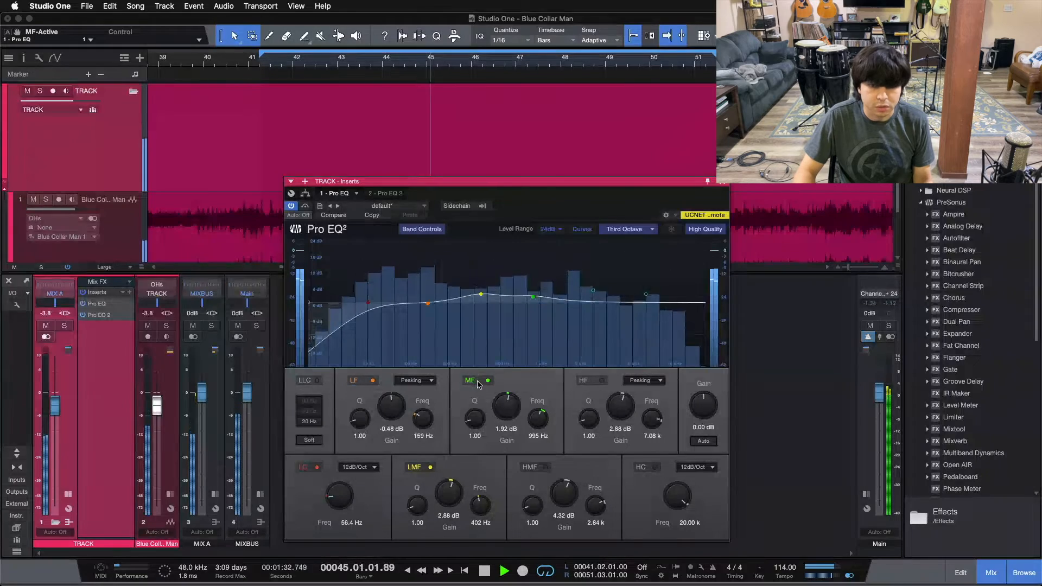
pyautogui.click(476, 381)
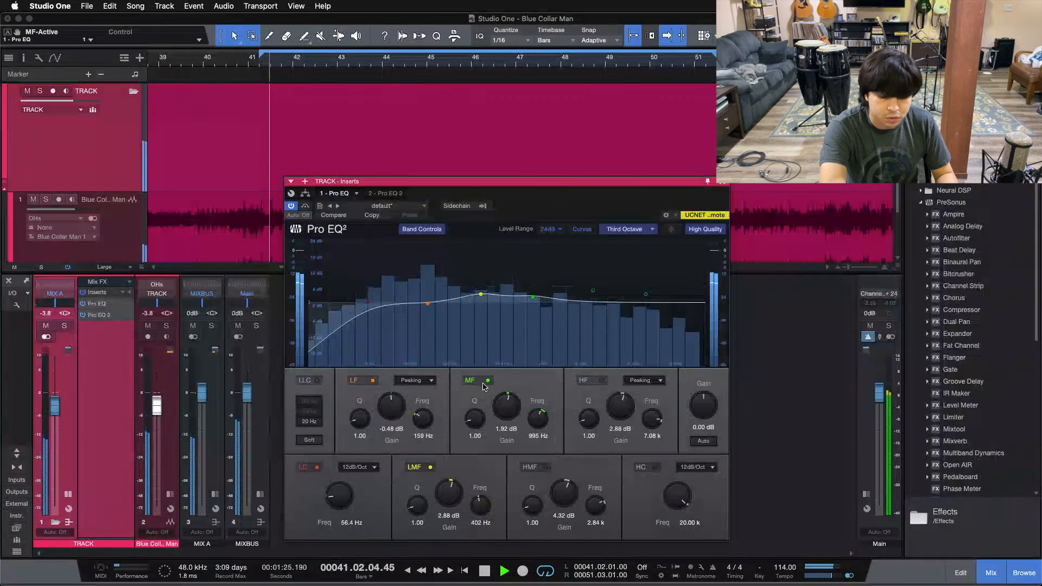
pyautogui.press('space')
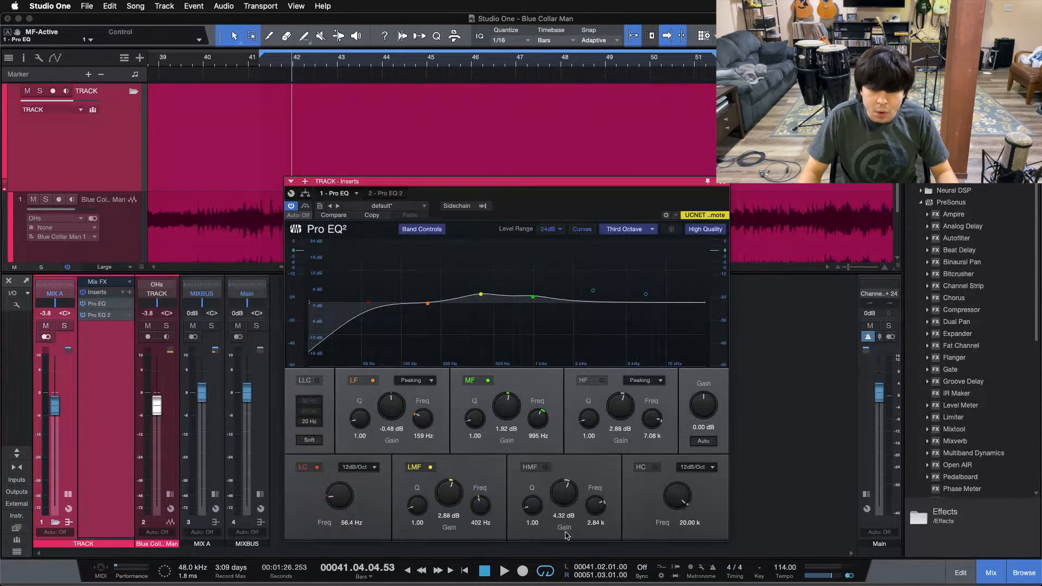
# Step: Compare the loop from its start with the first Pro EQ's HMF band bypassed and active, leaving HMF on
pyautogui.click(538, 466)
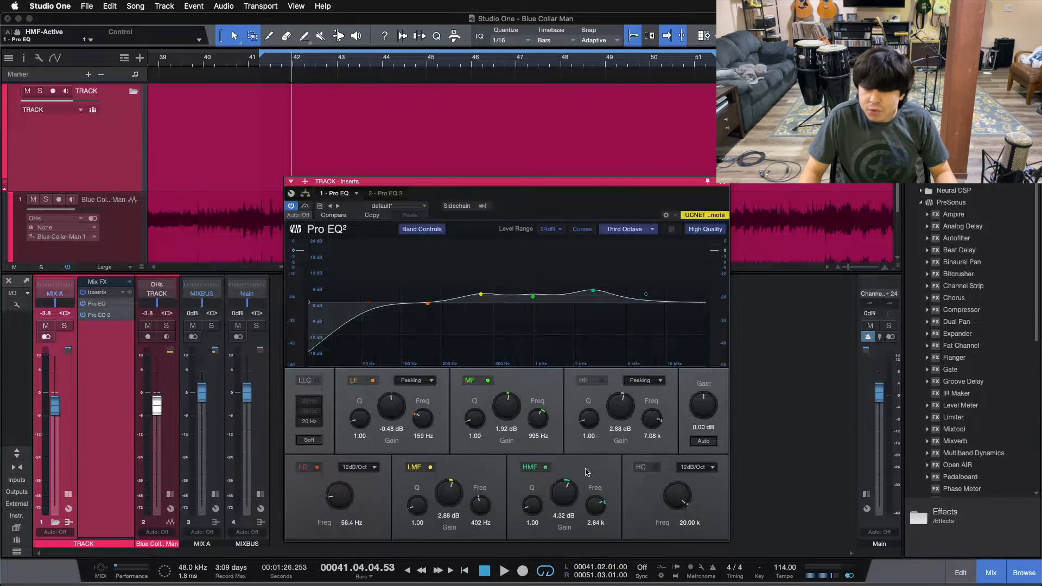
pyautogui.click(538, 475)
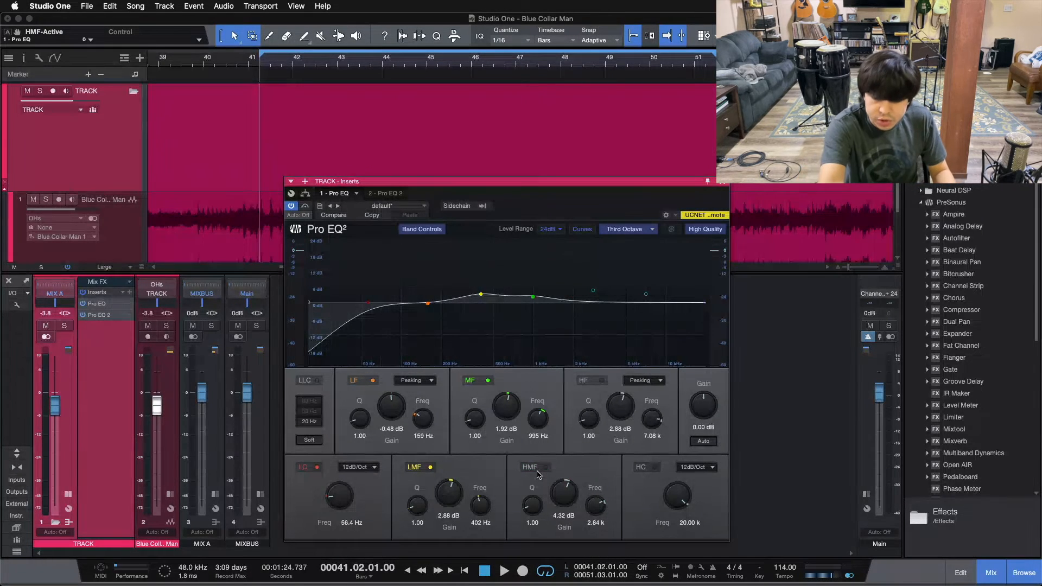
pyautogui.press('space')
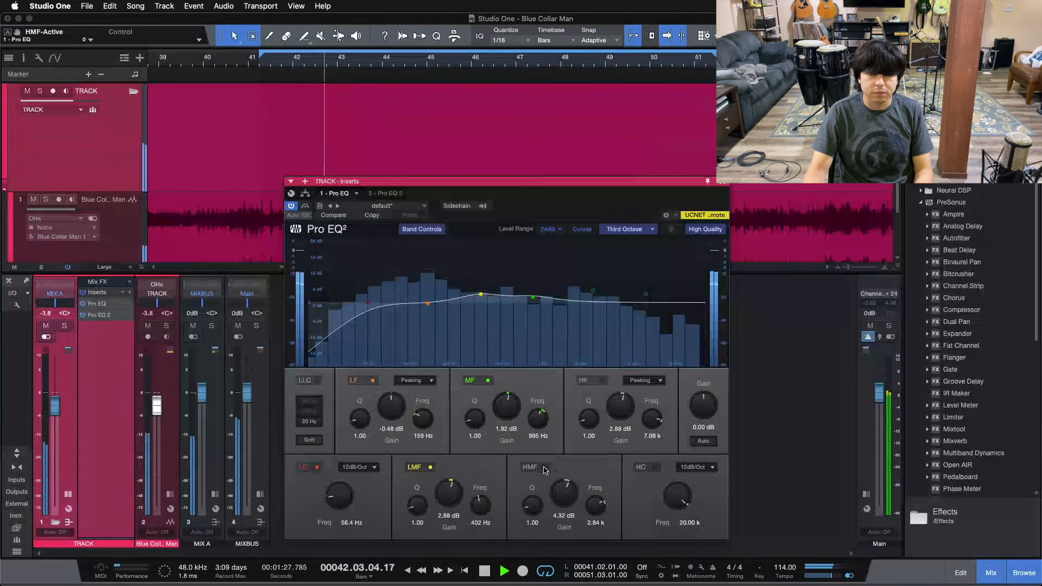
pyautogui.click(544, 468)
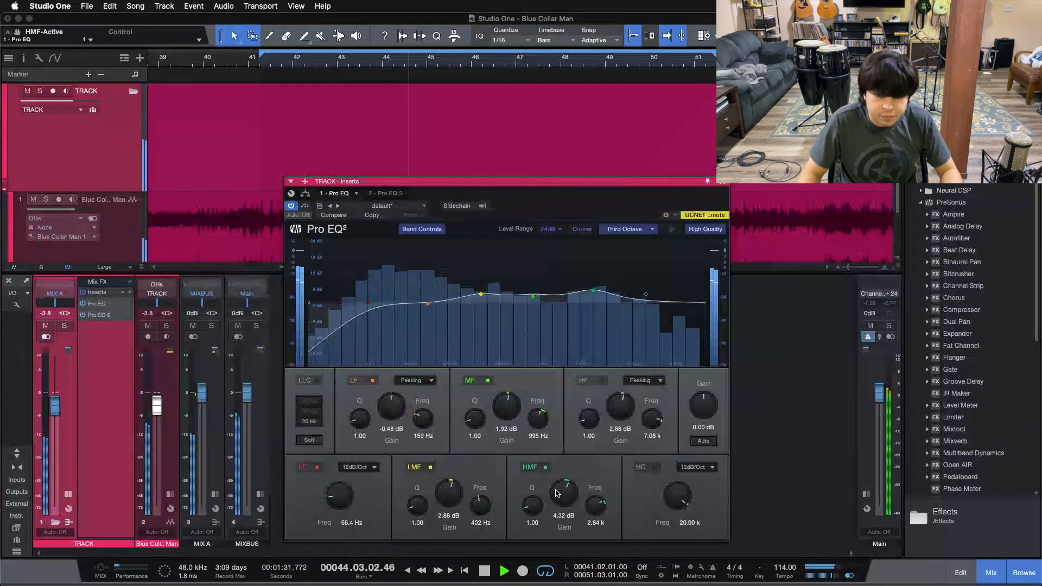
# Step: Audition the HMF band's gain at 0.00 dB and 2.88 dB during playback, restoring it to 4.32 dB
pyautogui.scroll(-5, 563, 492)
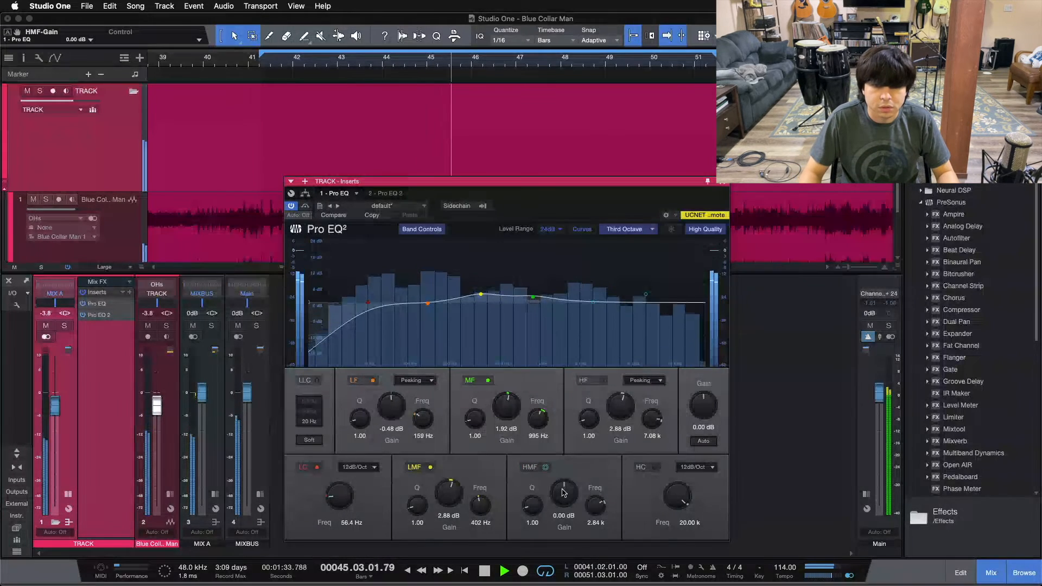
pyautogui.scroll(2, 563, 493)
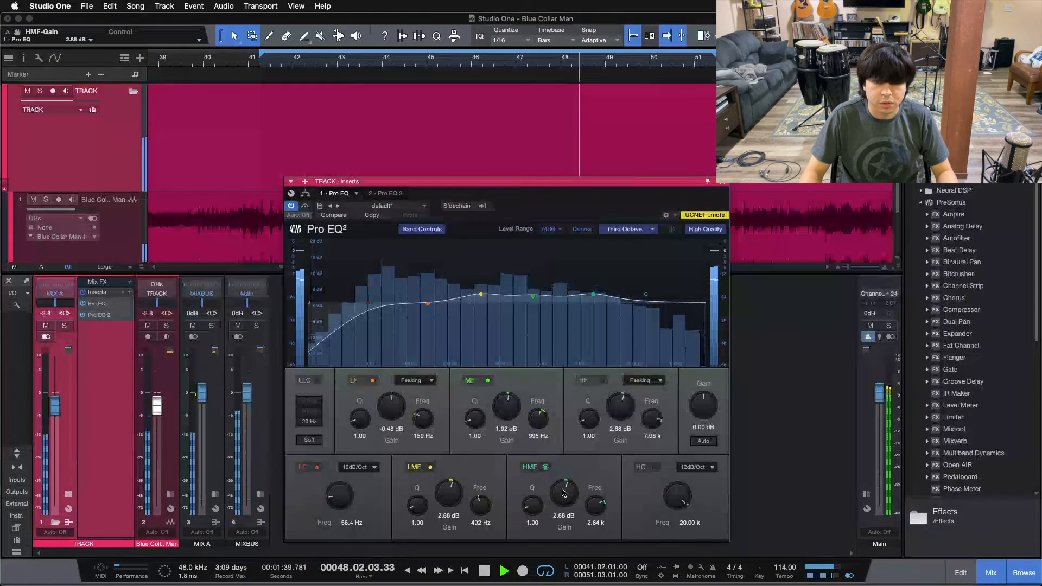
pyautogui.press('KP_1')
pyautogui.scroll(1, 562, 492)
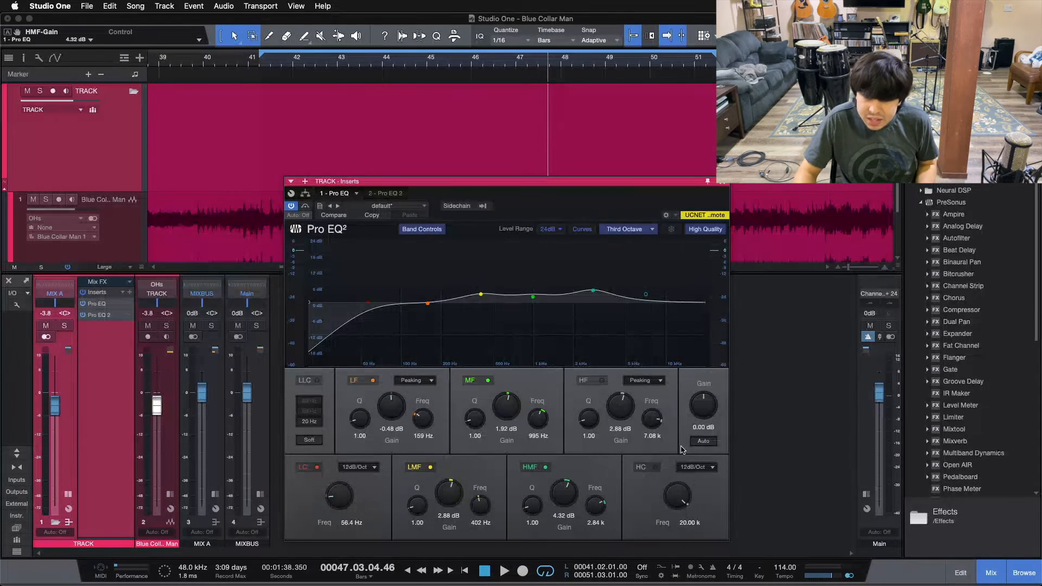
# Step: Compare the loop from its start with the first Pro EQ's HF band bypassed and active, leaving HF on and stopping playback
pyautogui.click(590, 382)
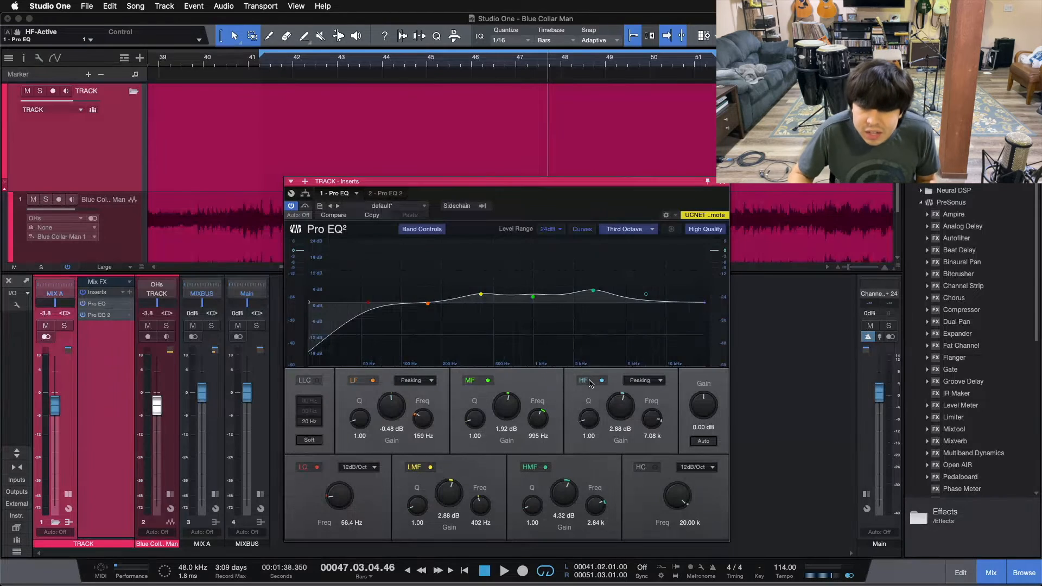
pyautogui.press('KP_1')
pyautogui.click(595, 384)
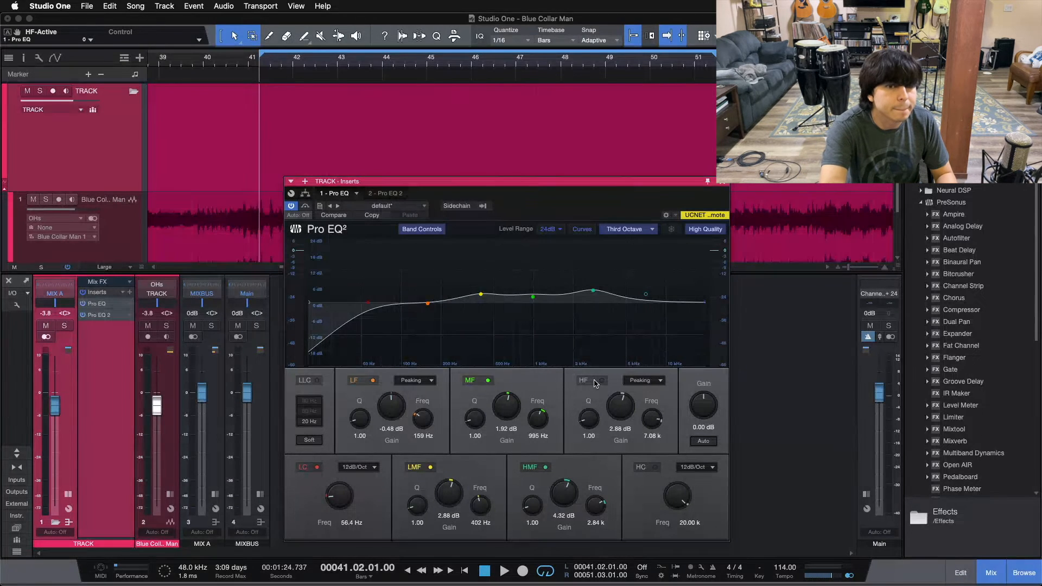
pyautogui.press('space')
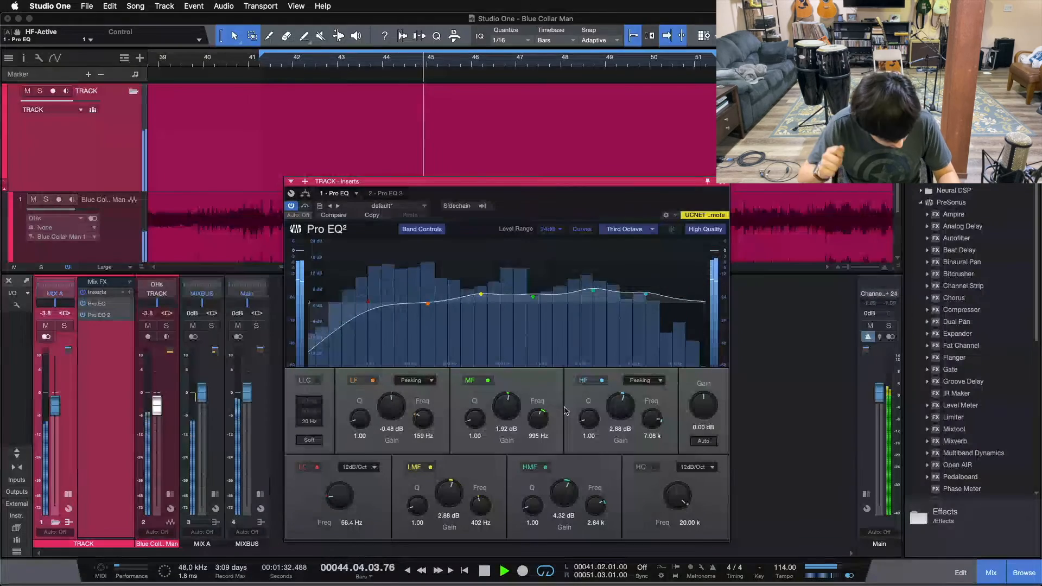
pyautogui.click(596, 382)
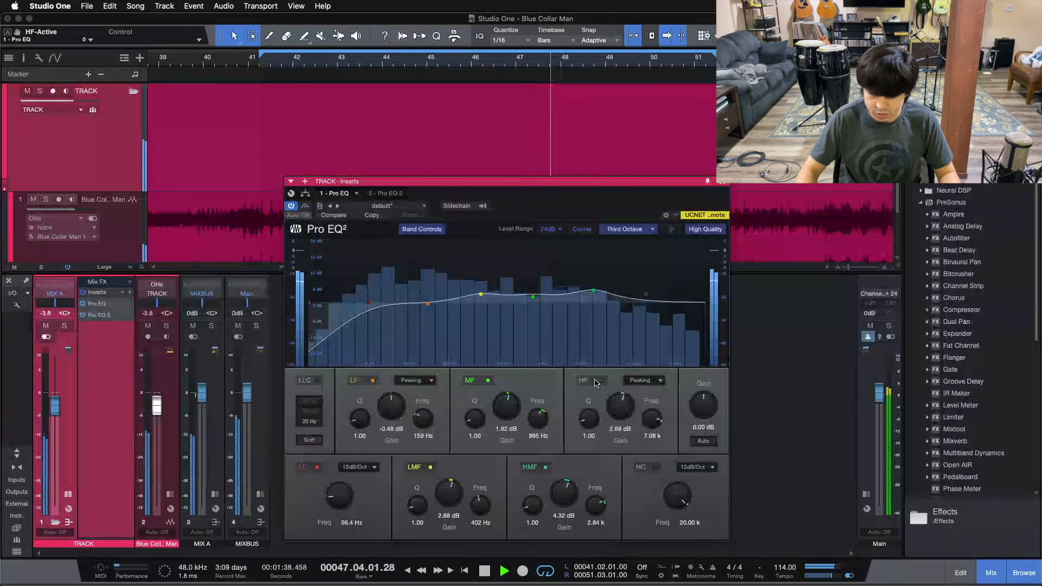
pyautogui.press('KP_1')
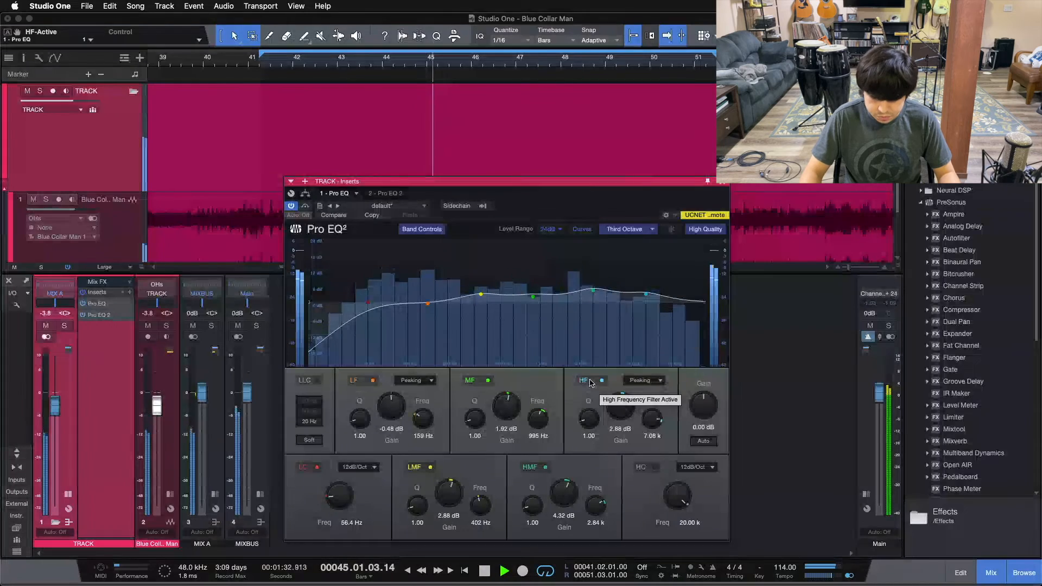
pyautogui.click(591, 382)
pyautogui.click(591, 382)
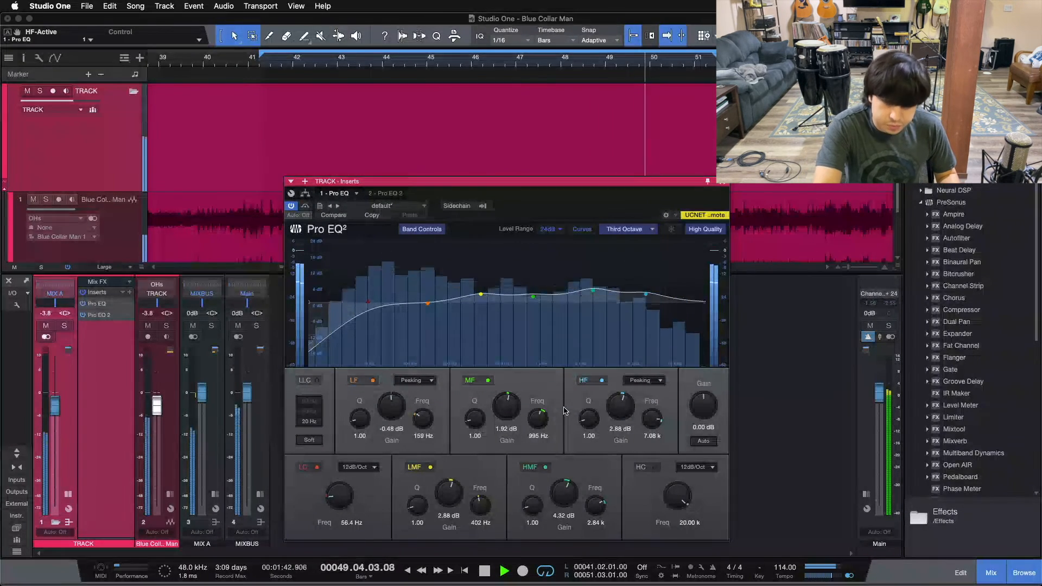
pyautogui.press('space')
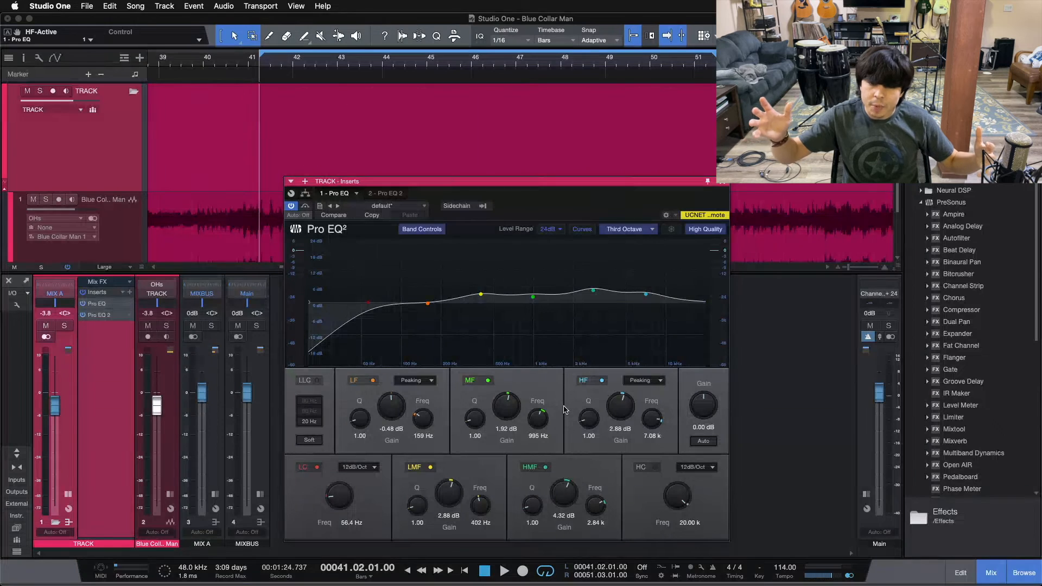
# Step: Close the TRACK Pro EQ window and expand the MIX A bus to show its inserts, keeping TRACK selected
pyautogui.click(725, 185)
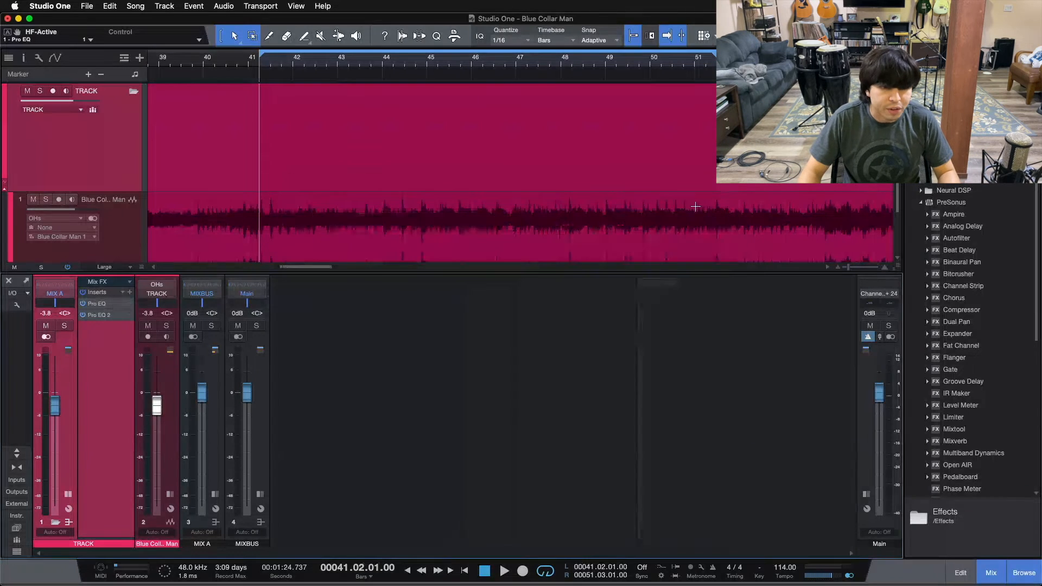
pyautogui.click(215, 495)
pyautogui.click(108, 417)
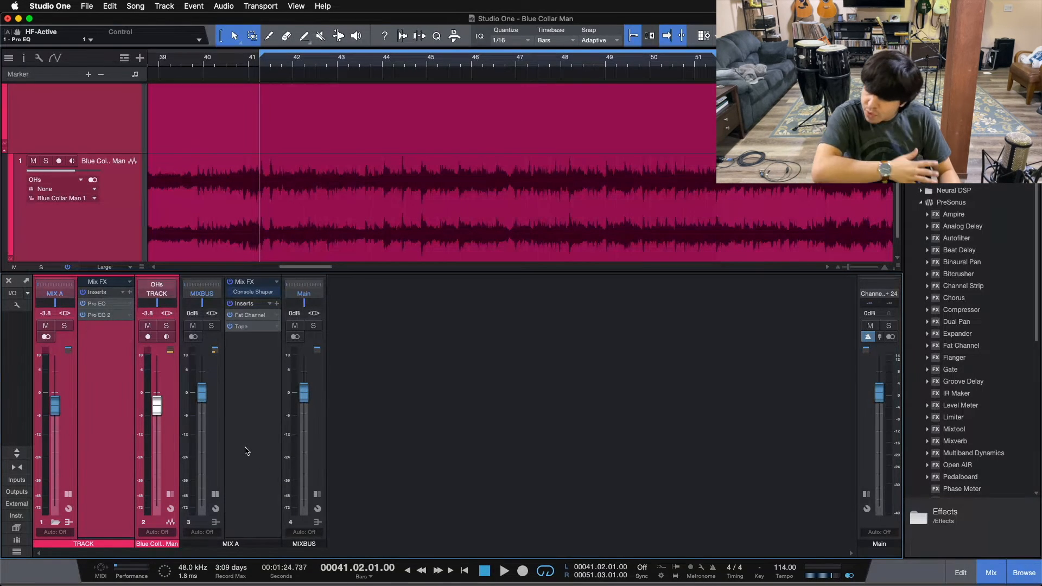
# Step: Compare the looped playback with all TRACK and MIX A inserts bypassed and active, leaving them on and stopping playback
pyautogui.press('space')
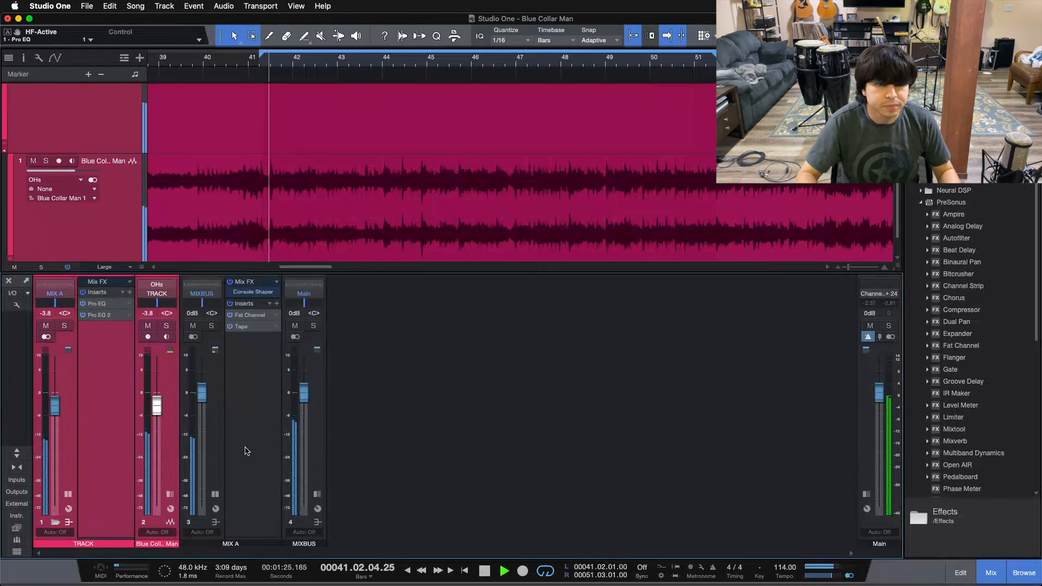
pyautogui.click(83, 293)
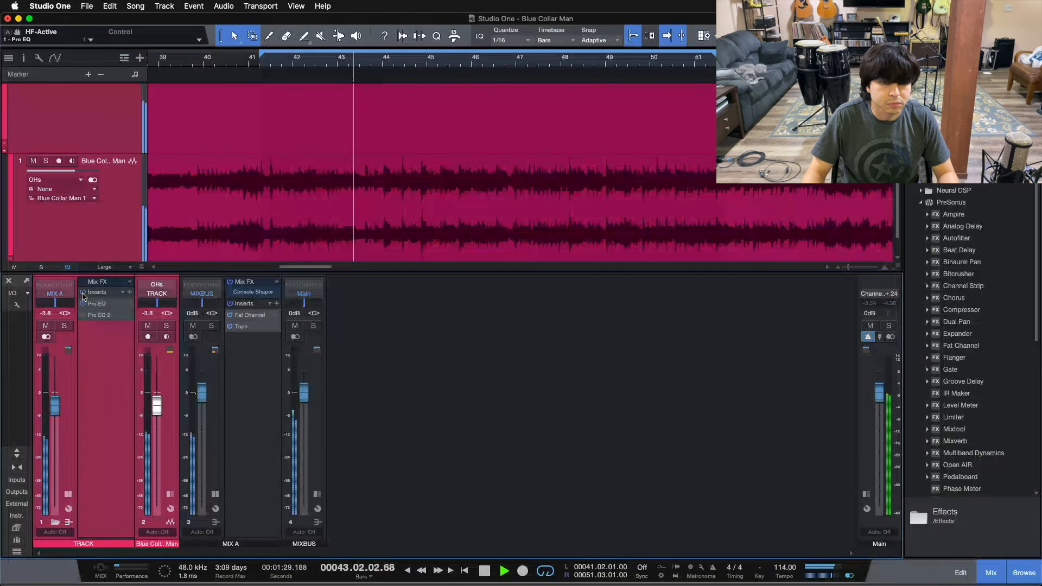
pyautogui.click(230, 303)
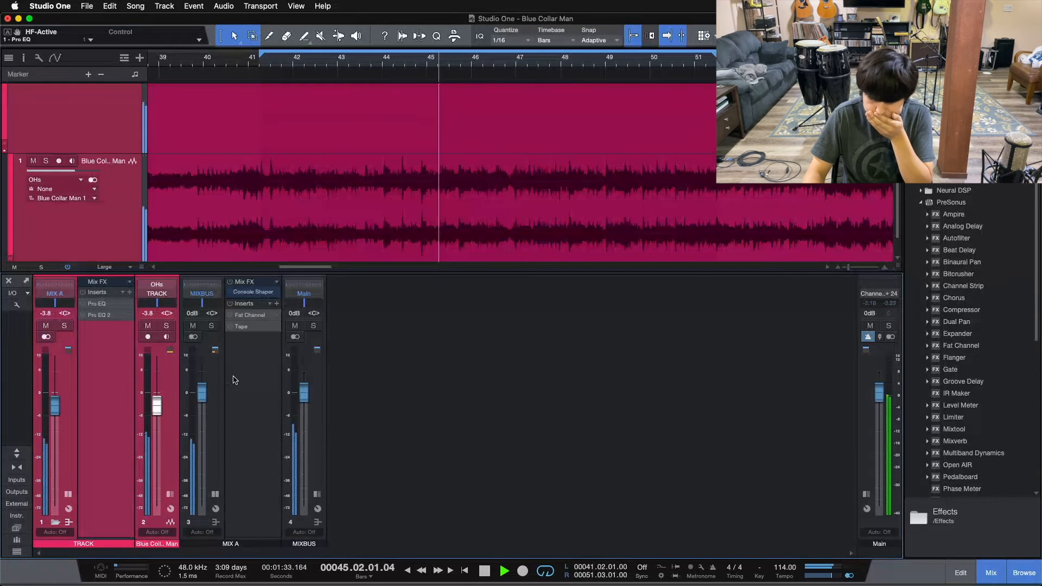
pyautogui.click(230, 304)
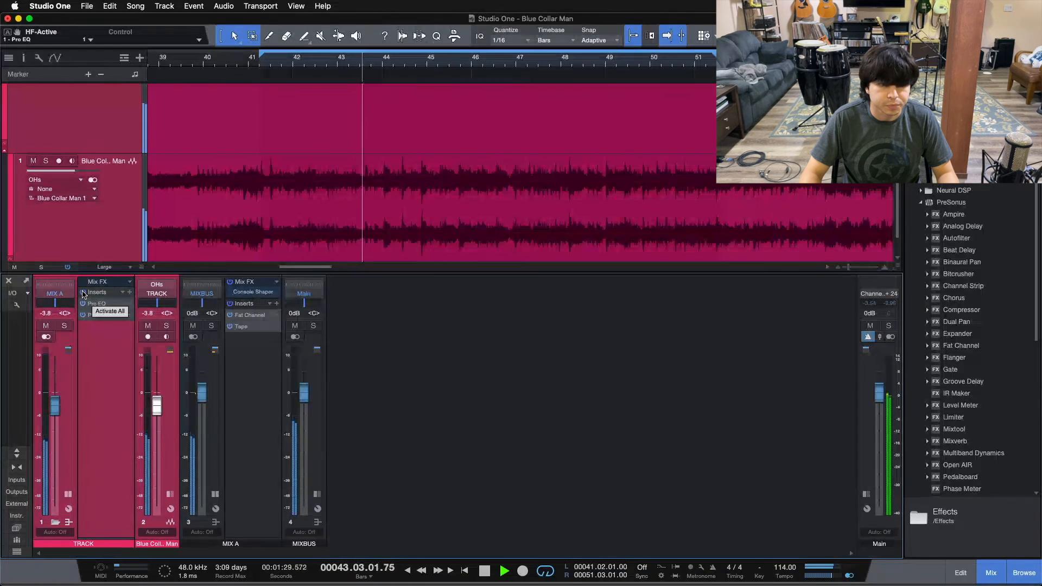
pyautogui.click(93, 423)
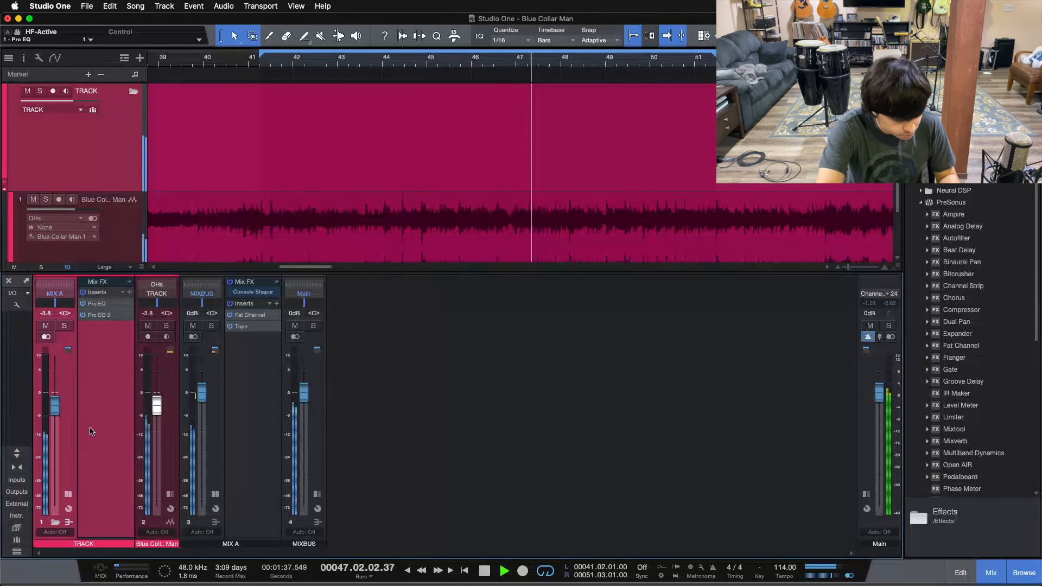
pyautogui.press('space')
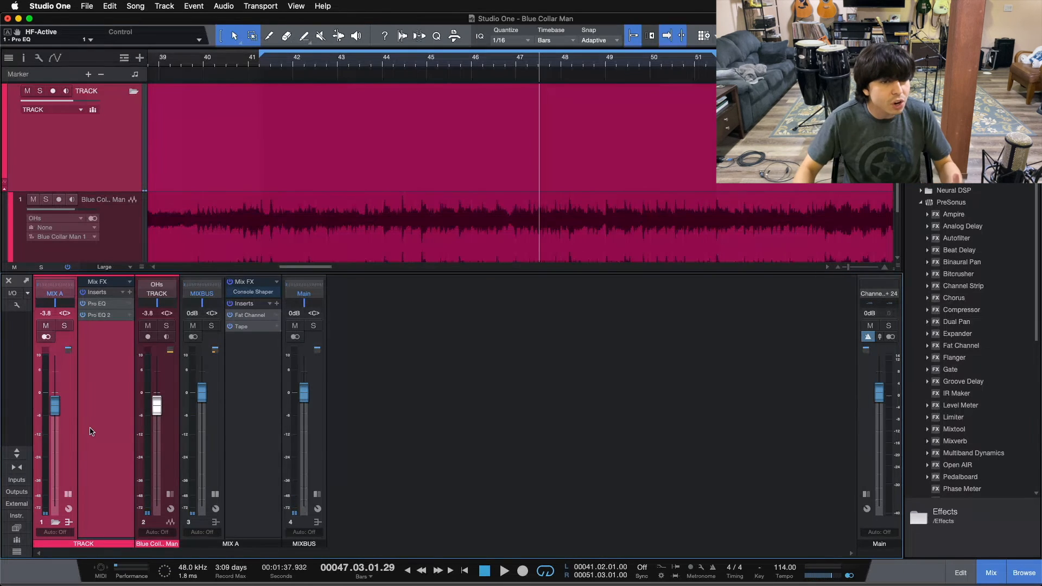
# Step: Review the first Pro EQ on TRACK, close its window and select the MIX A bus channel
pyautogui.click(101, 305)
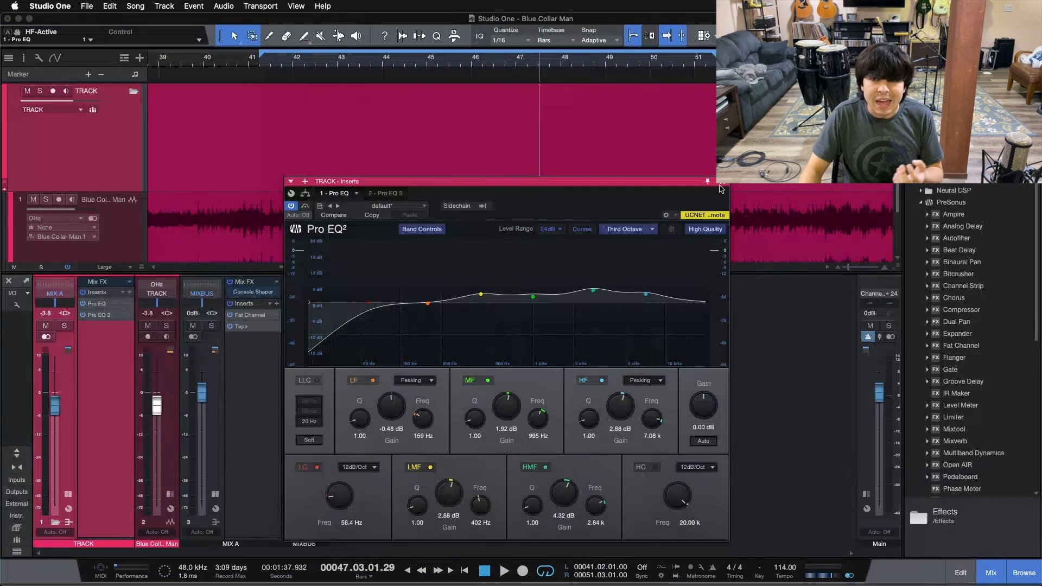
pyautogui.click(714, 185)
pyautogui.click(226, 391)
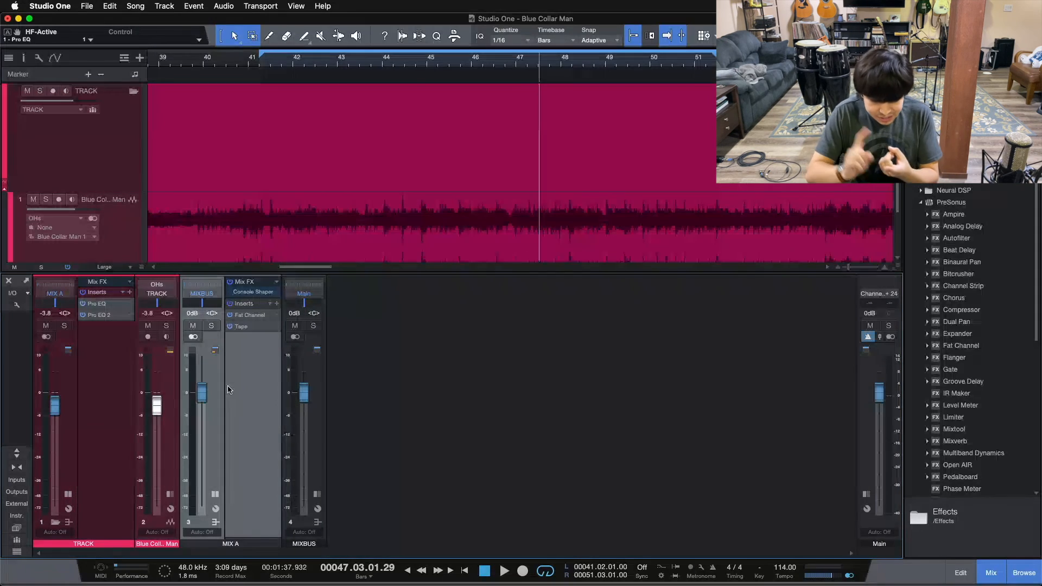